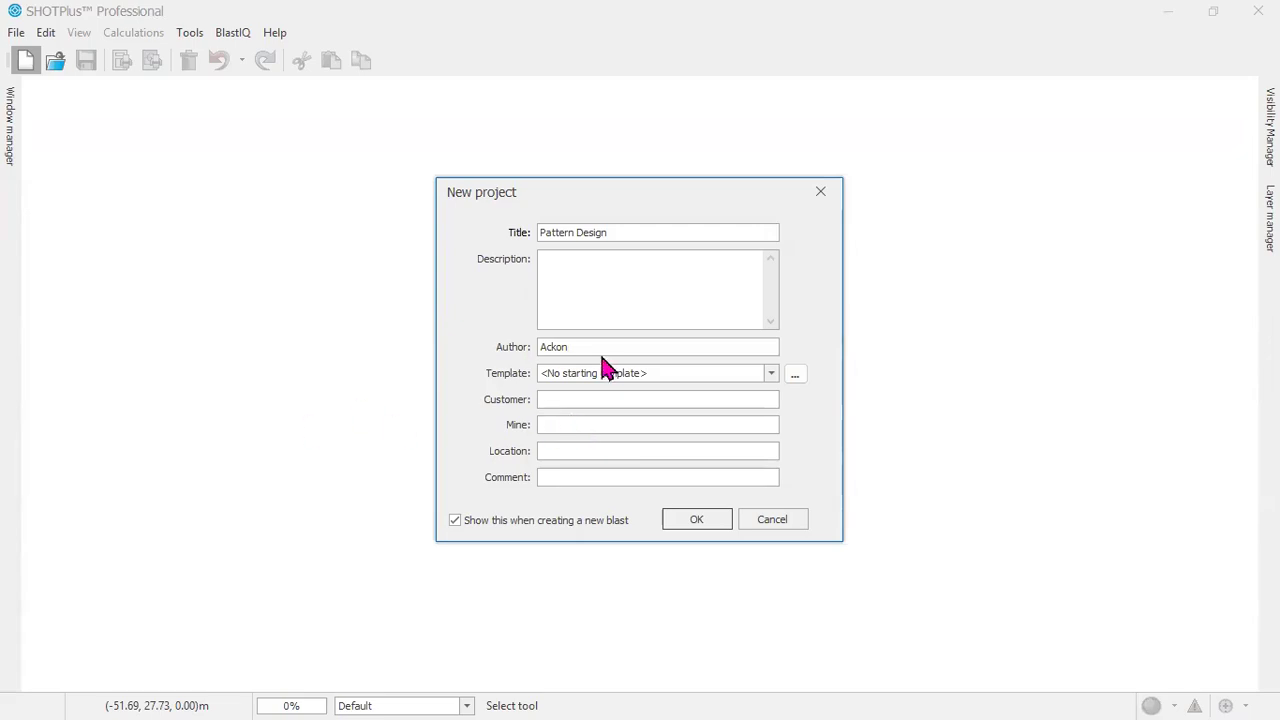
Create the Pattern Design project and draw a four-cornered 3D polygon about 67 m long and 27 m high
{"action": "left_click", "coordinate": [697, 524]}
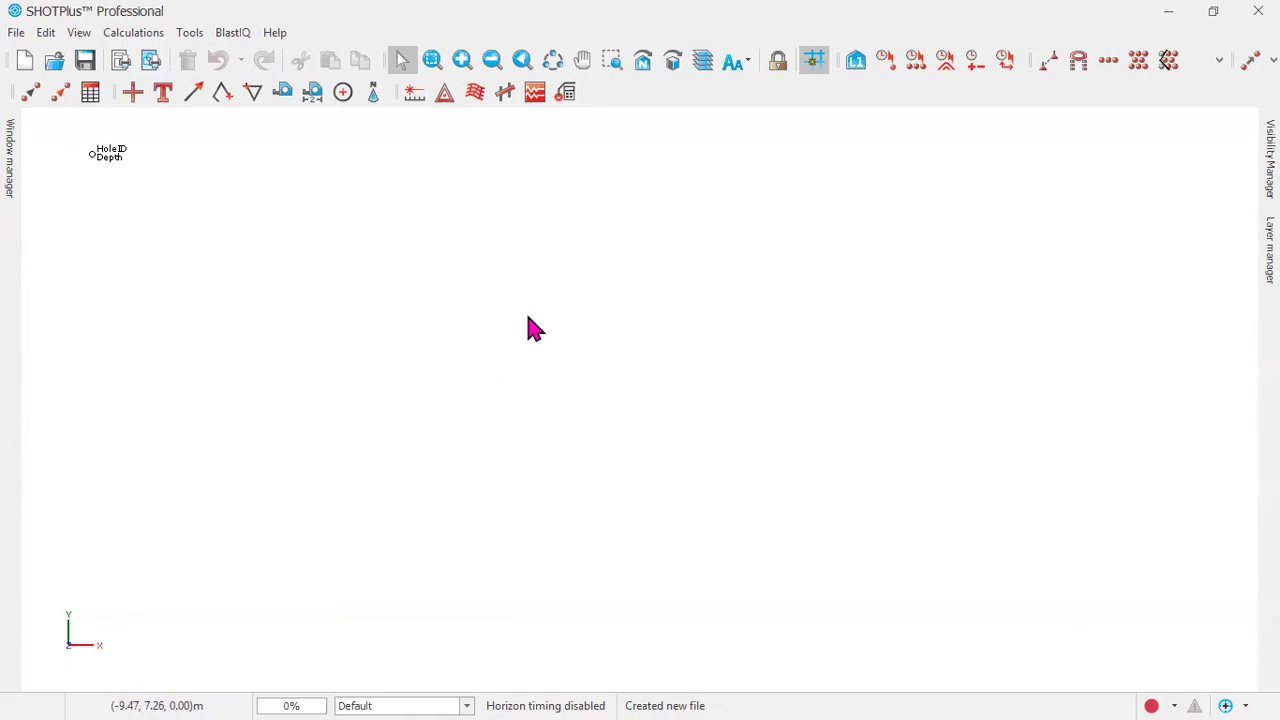
{"action": "left_click", "coordinate": [252, 100]}
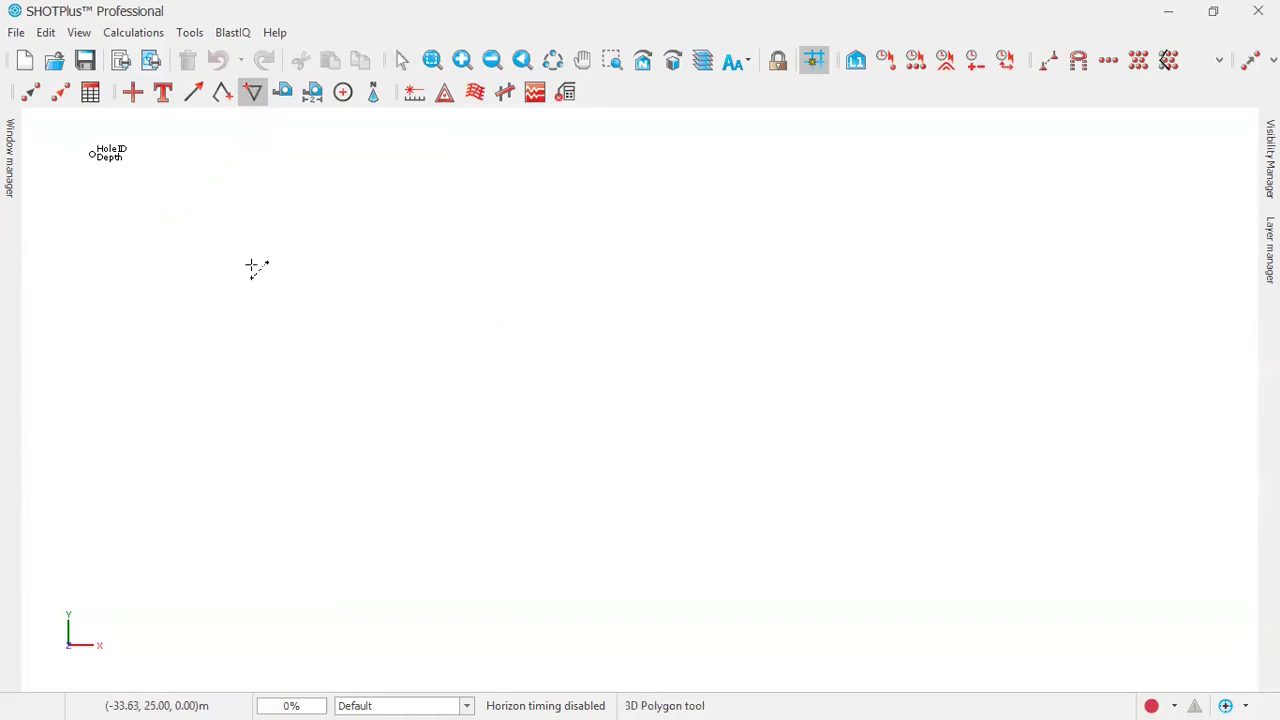
{"action": "left_click", "coordinate": [242, 186]}
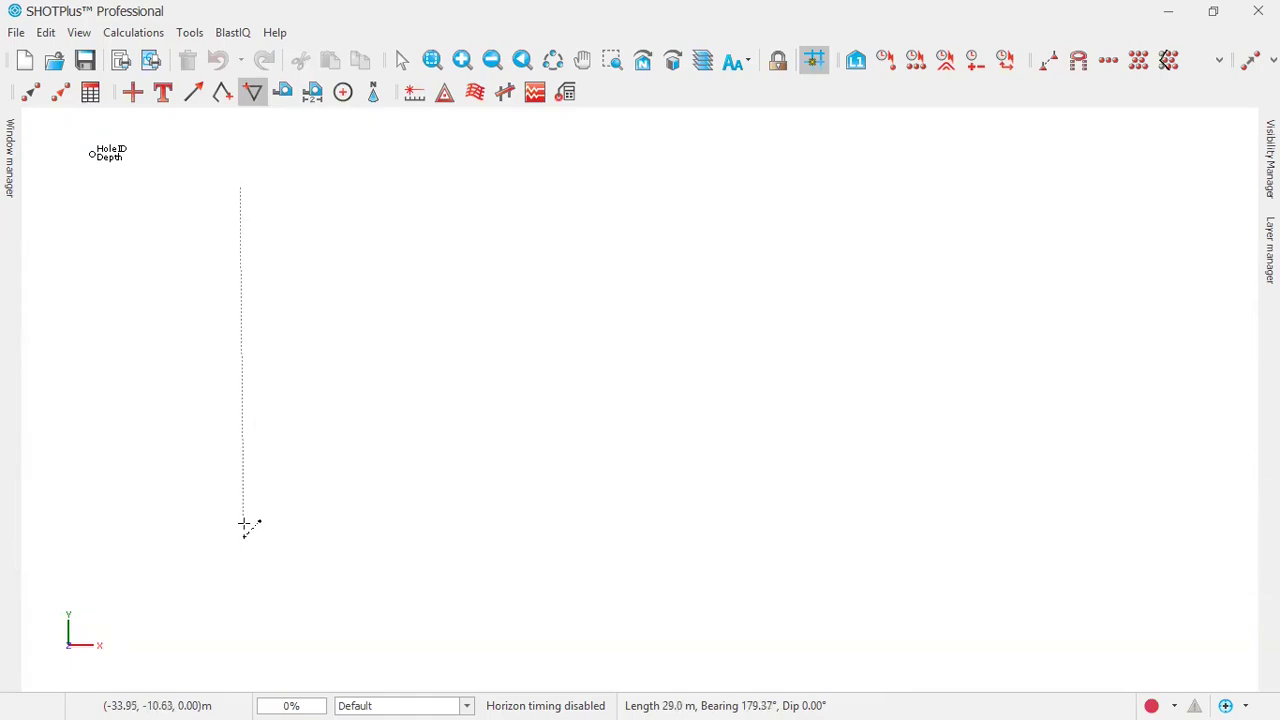
{"action": "left_click", "coordinate": [243, 504]}
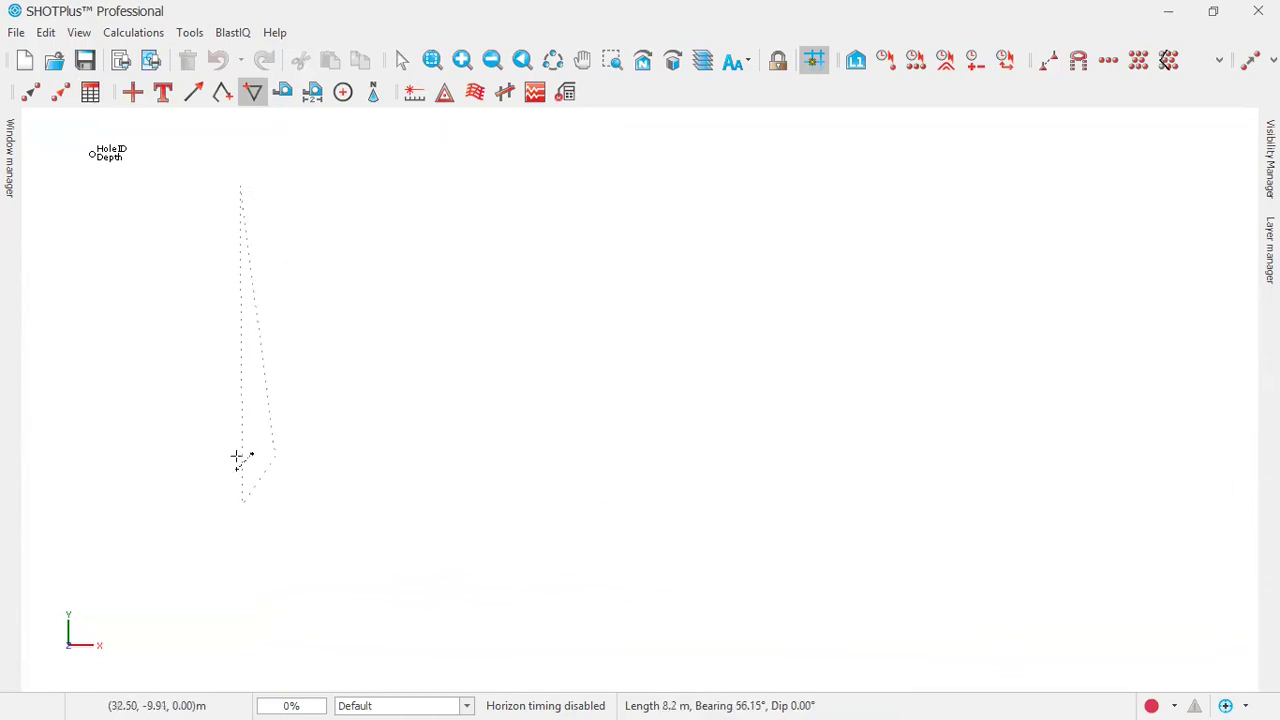
{"action": "left_click", "coordinate": [1025, 514]}
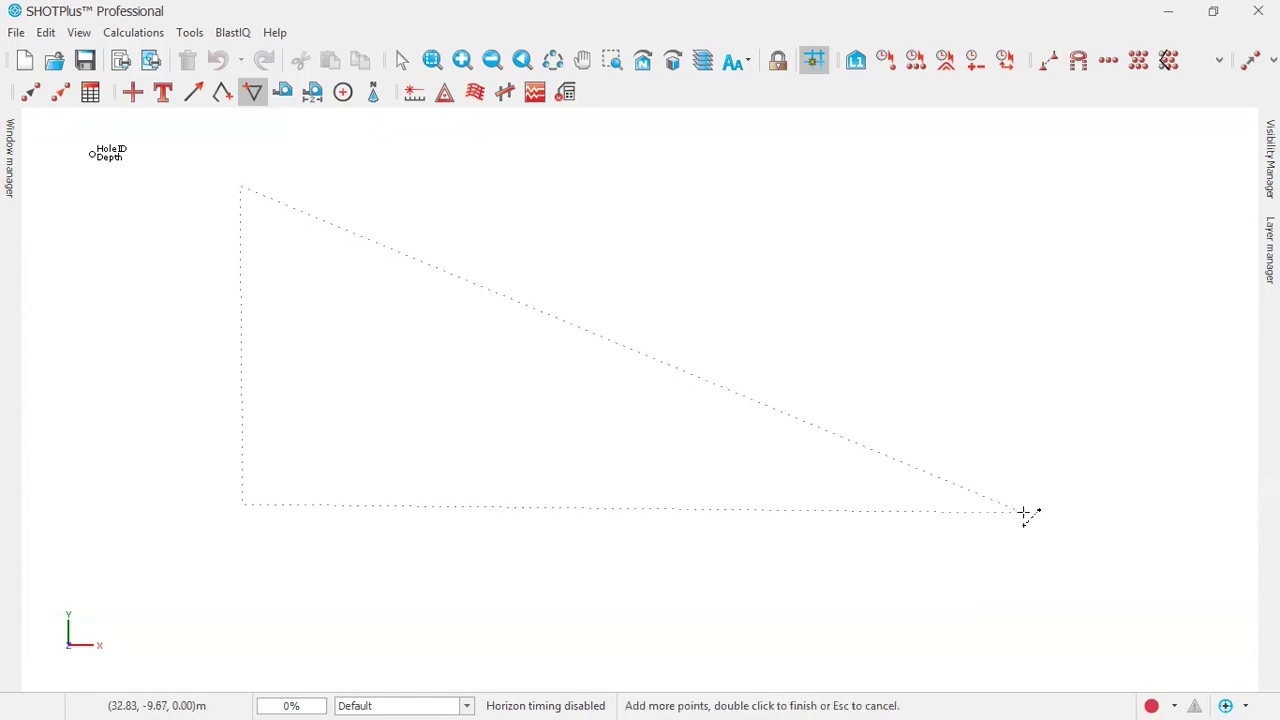
{"action": "left_click", "coordinate": [1021, 200]}
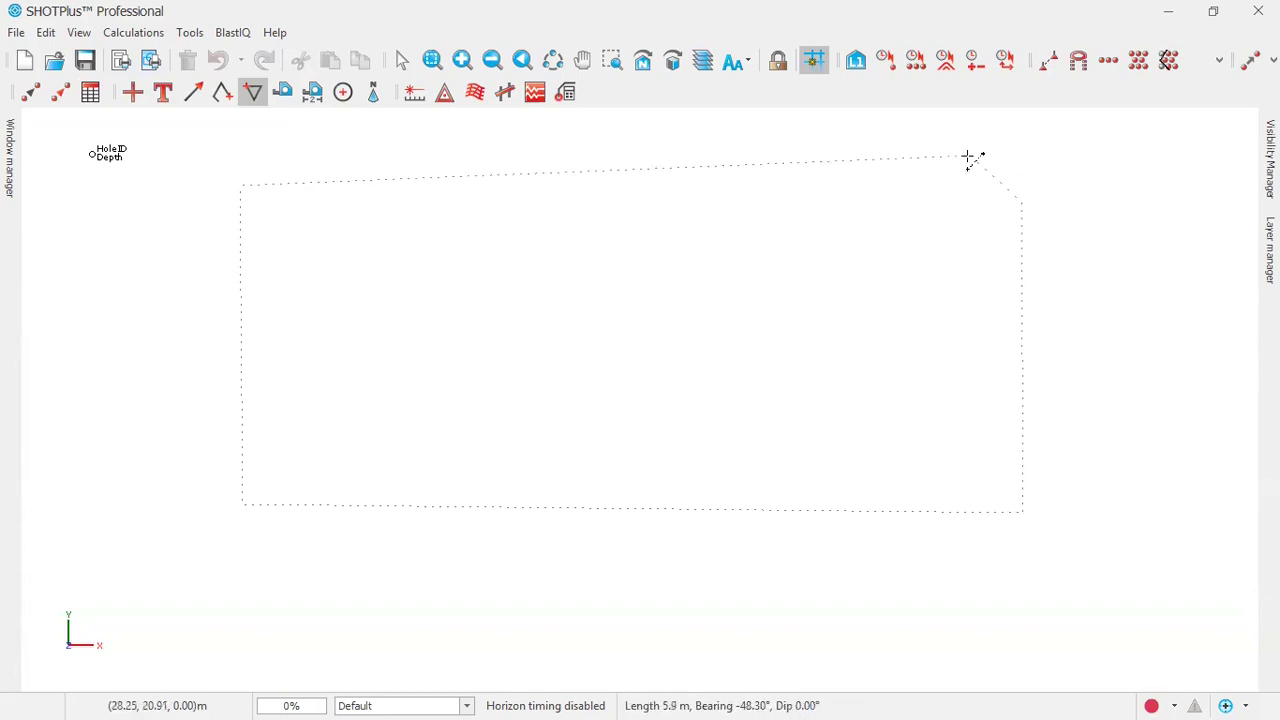
{"action": "right_click", "coordinate": [546, 170]}
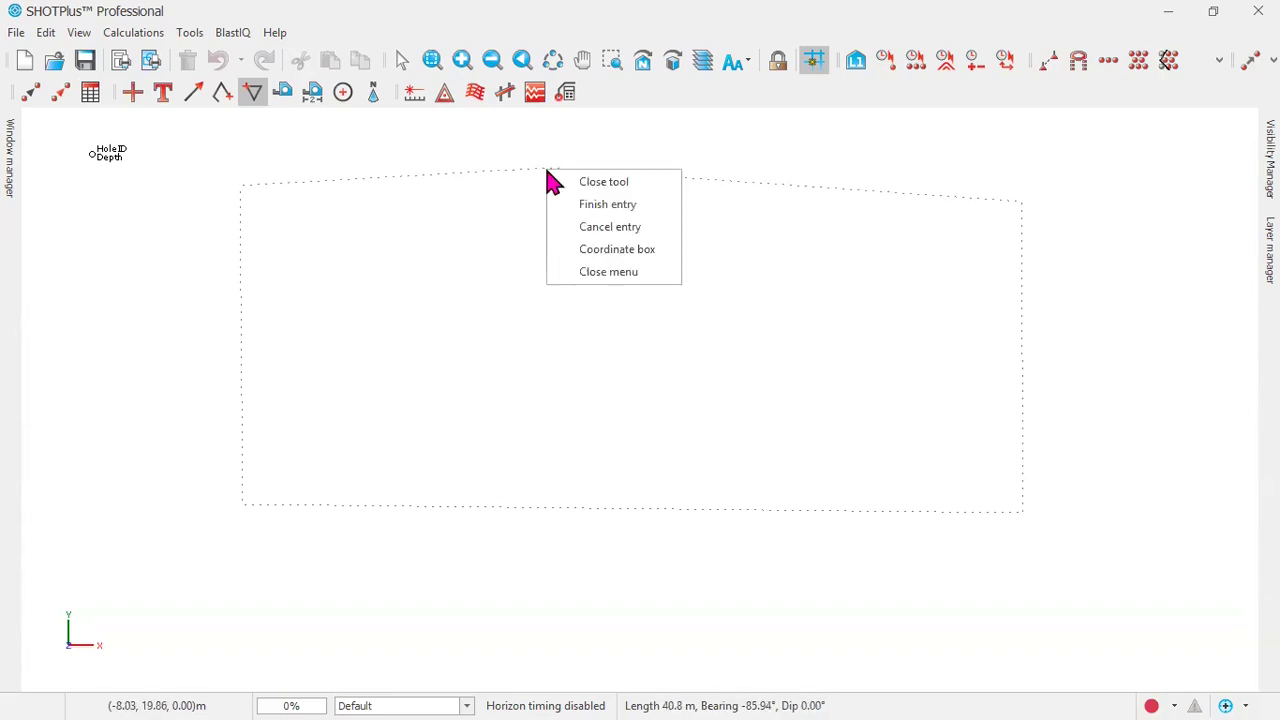
{"action": "left_click", "coordinate": [614, 185]}
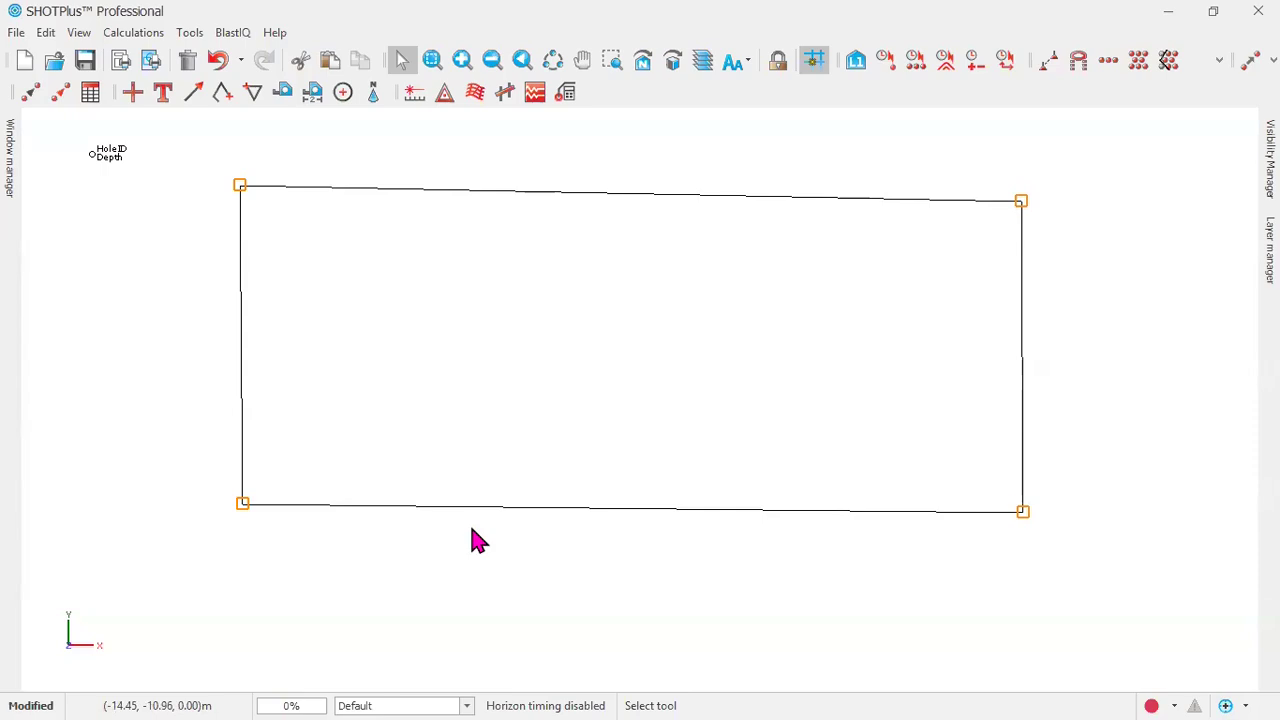
Measure the length of the polygon's lower edge from corner to corner
{"action": "mouse_move", "coordinate": [477, 540]}
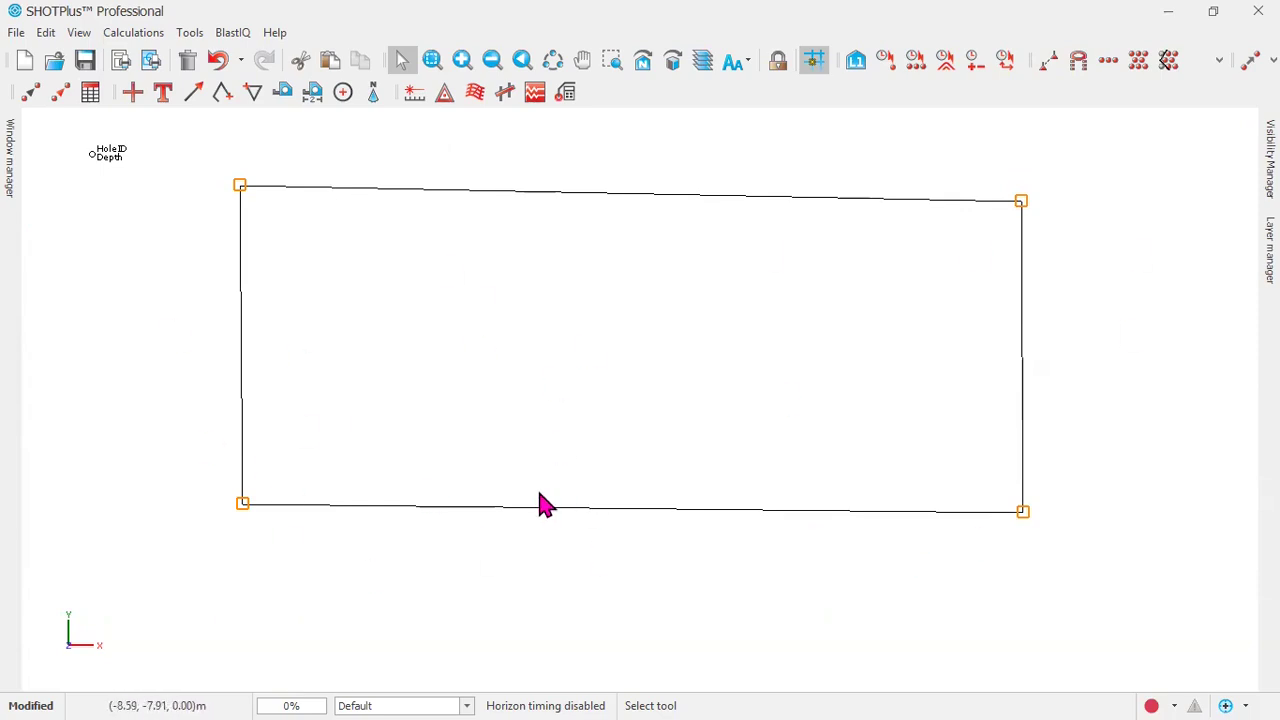
{"action": "left_click", "coordinate": [285, 94]}
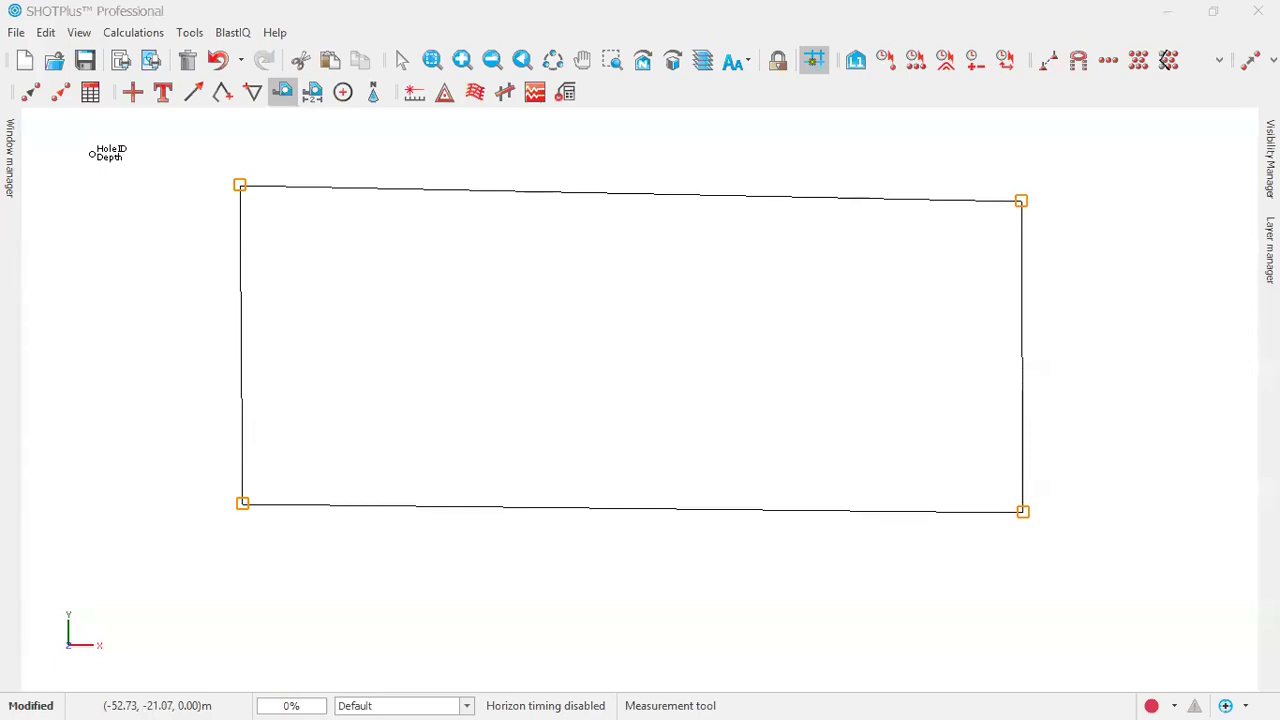
{"action": "left_click_drag", "start_coordinate": [2, 620], "coordinate": [660, 580]}
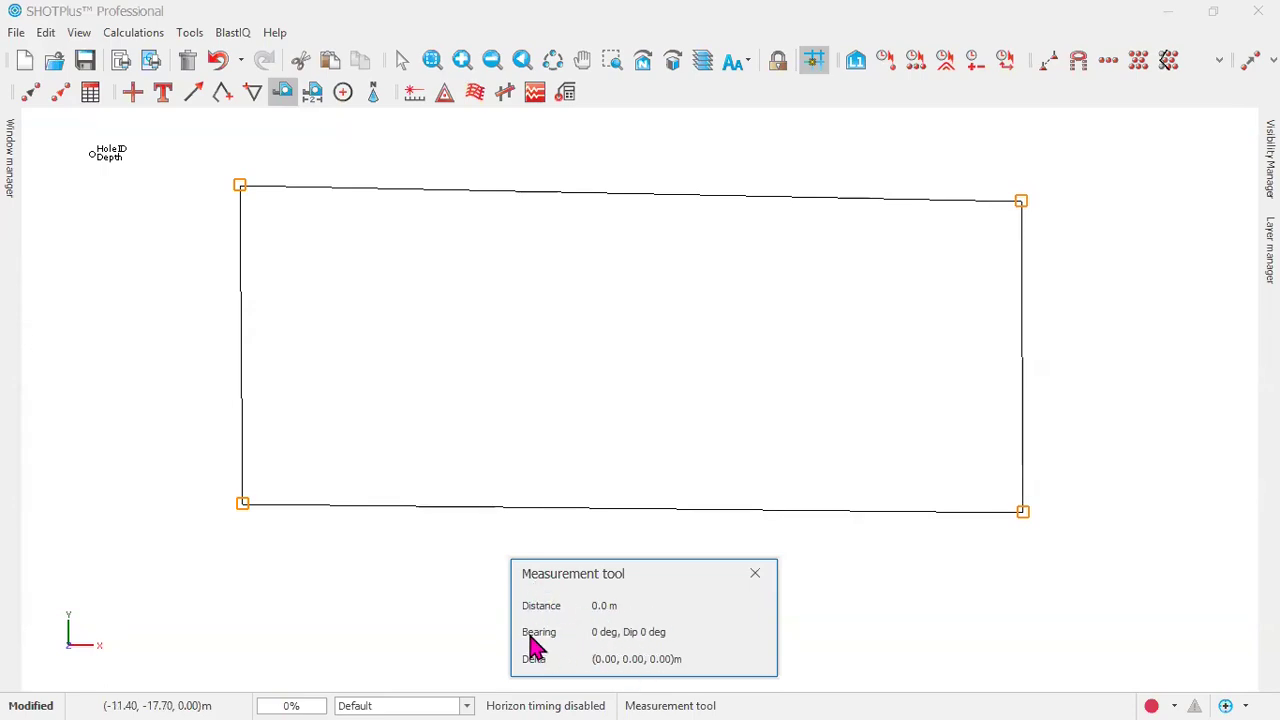
{"action": "left_click", "coordinate": [491, 509]}
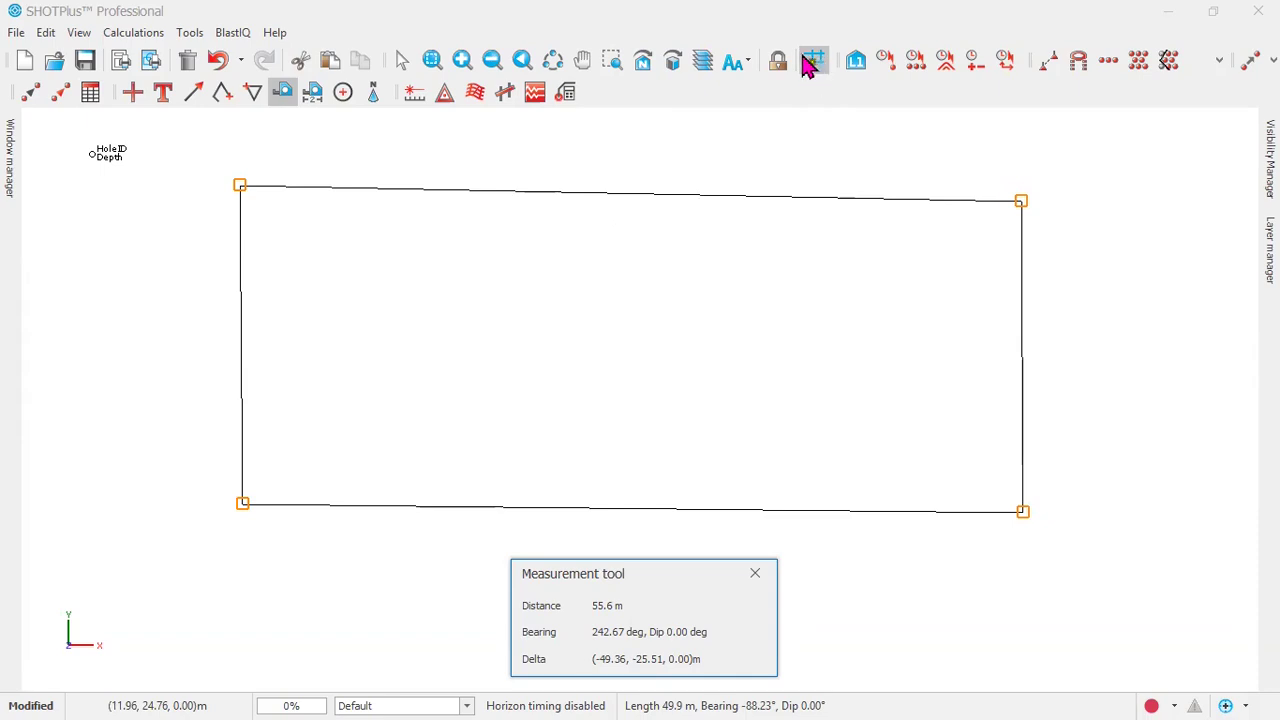
{"action": "left_click", "coordinate": [242, 504]}
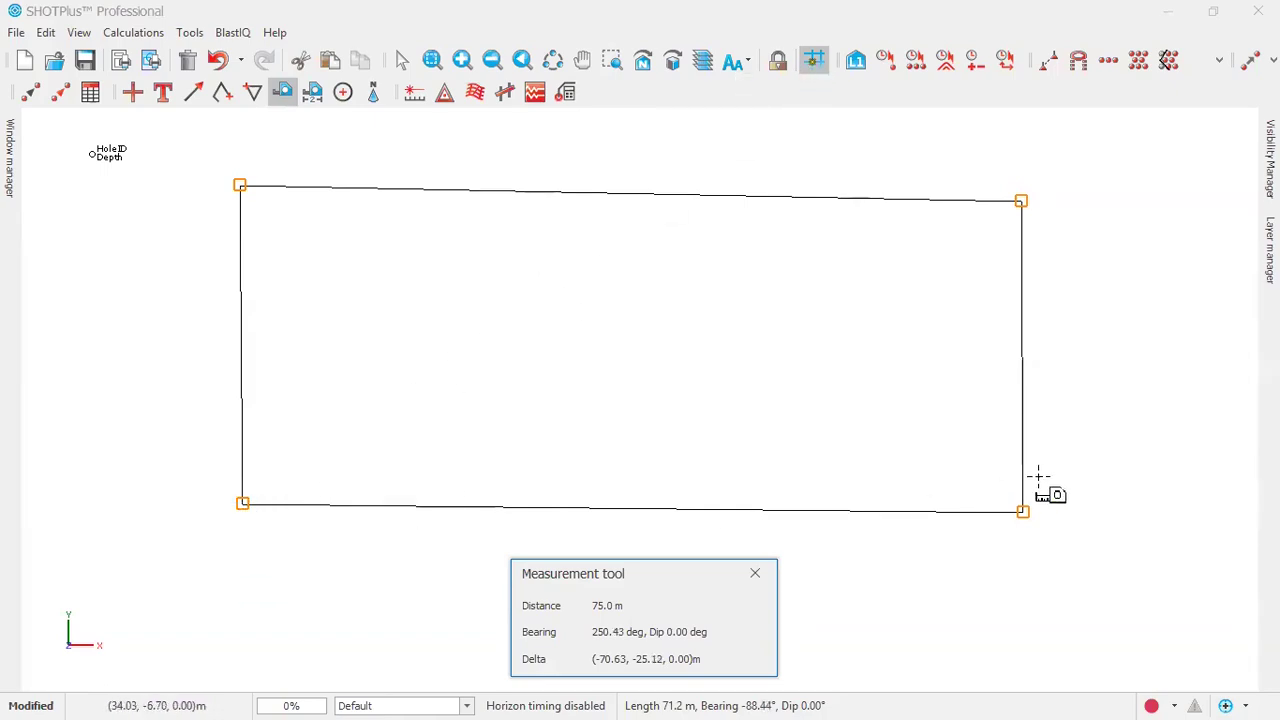
{"action": "left_click", "coordinate": [243, 503]}
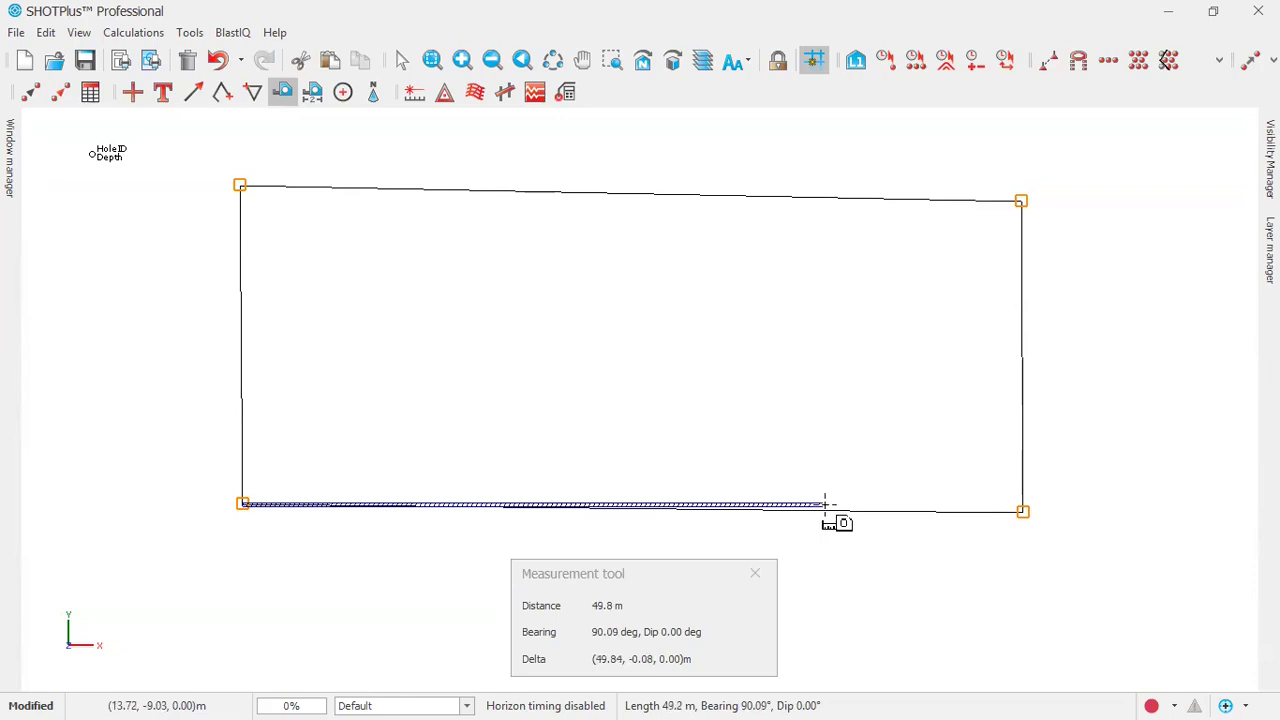
{"action": "left_click", "coordinate": [1023, 512]}
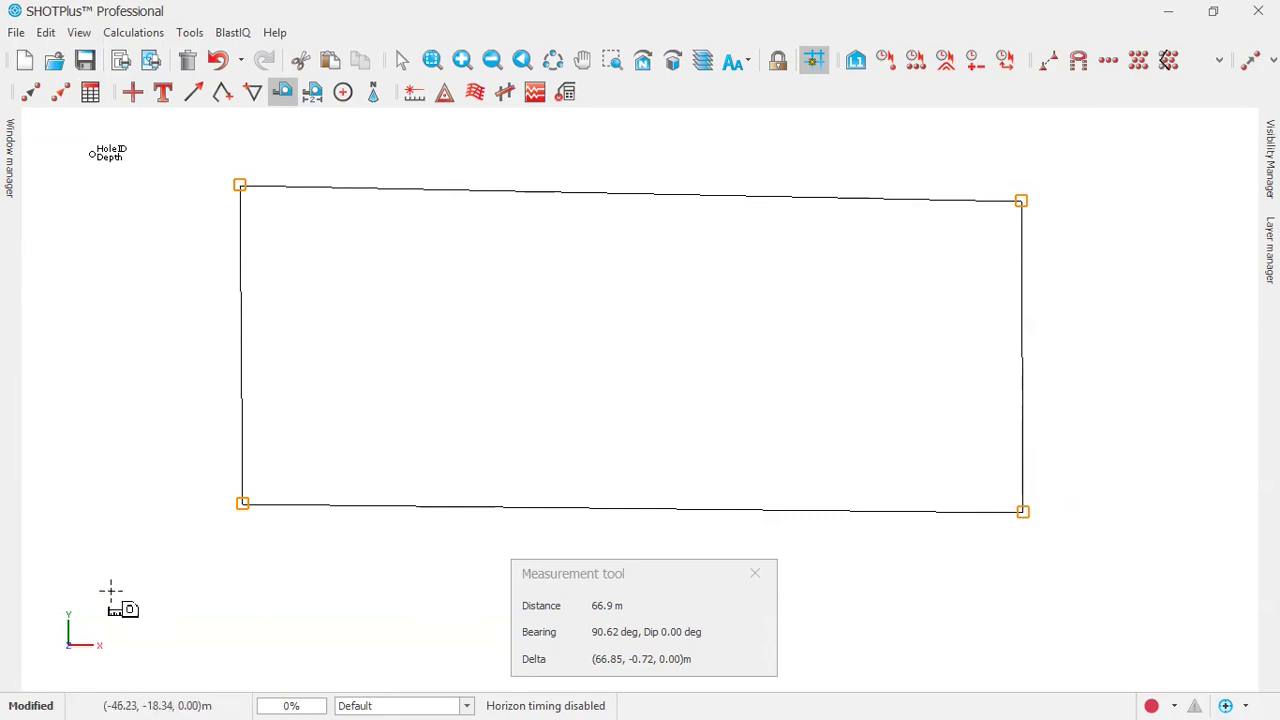
Measure the polygon's right edge from its lower corner to its upper corner and finish measuring
{"action": "left_click", "coordinate": [1020, 511]}
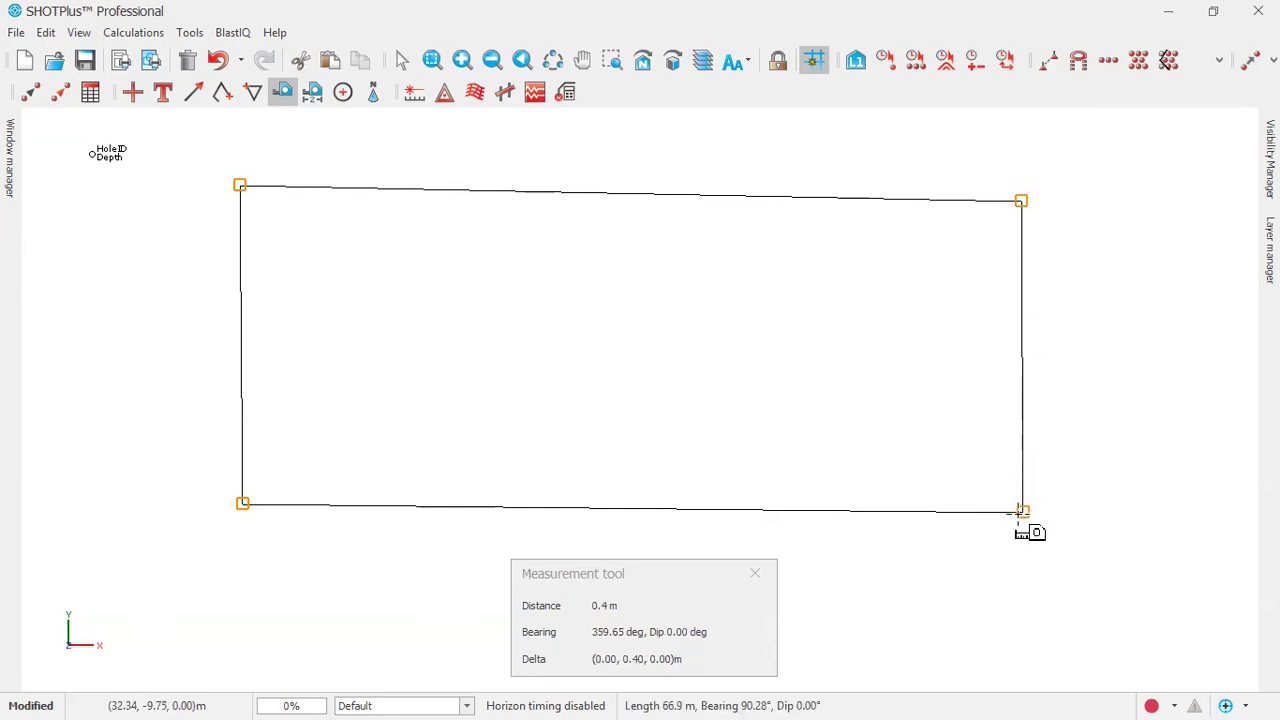
{"action": "left_click", "coordinate": [1021, 512]}
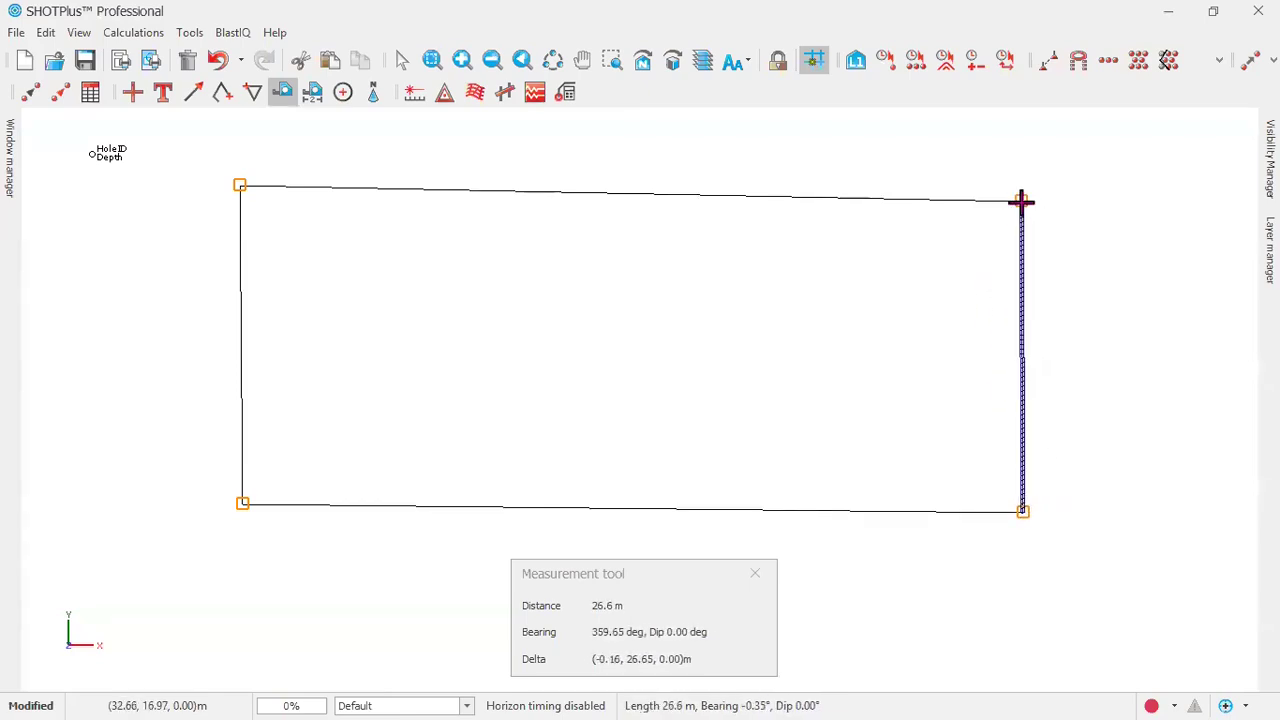
{"action": "left_click", "coordinate": [1021, 201]}
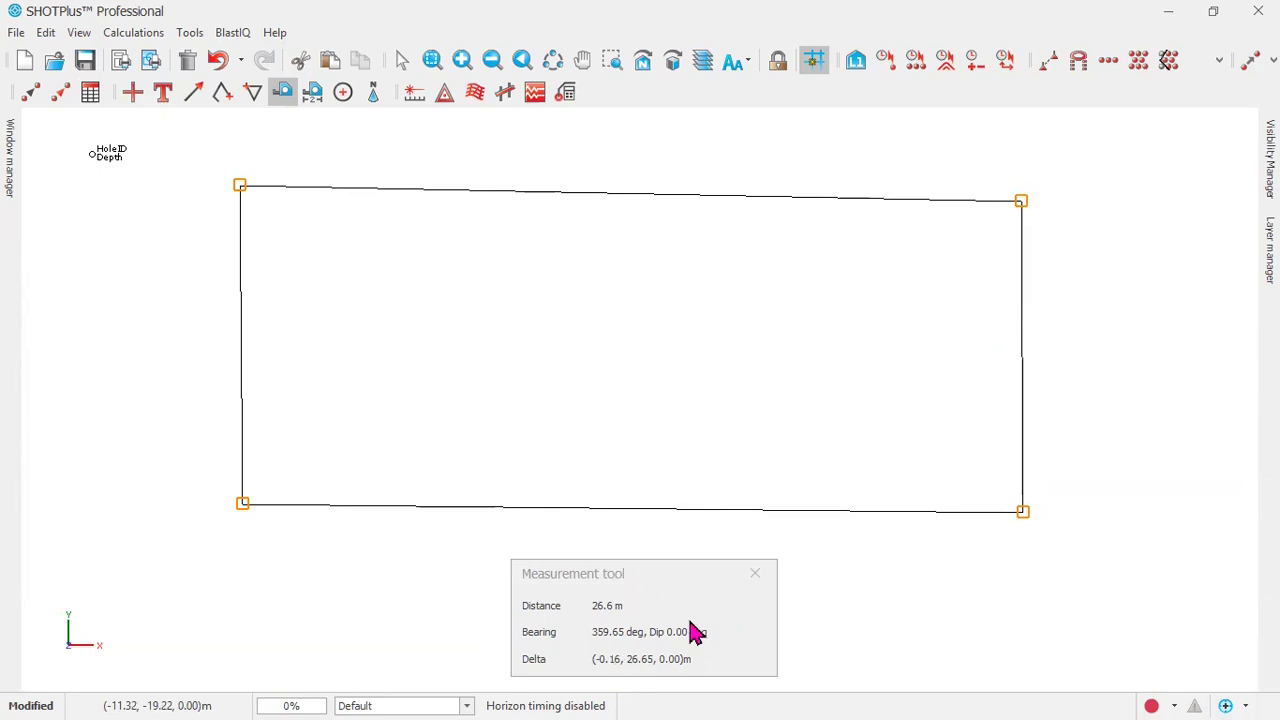
{"action": "left_click", "coordinate": [754, 576]}
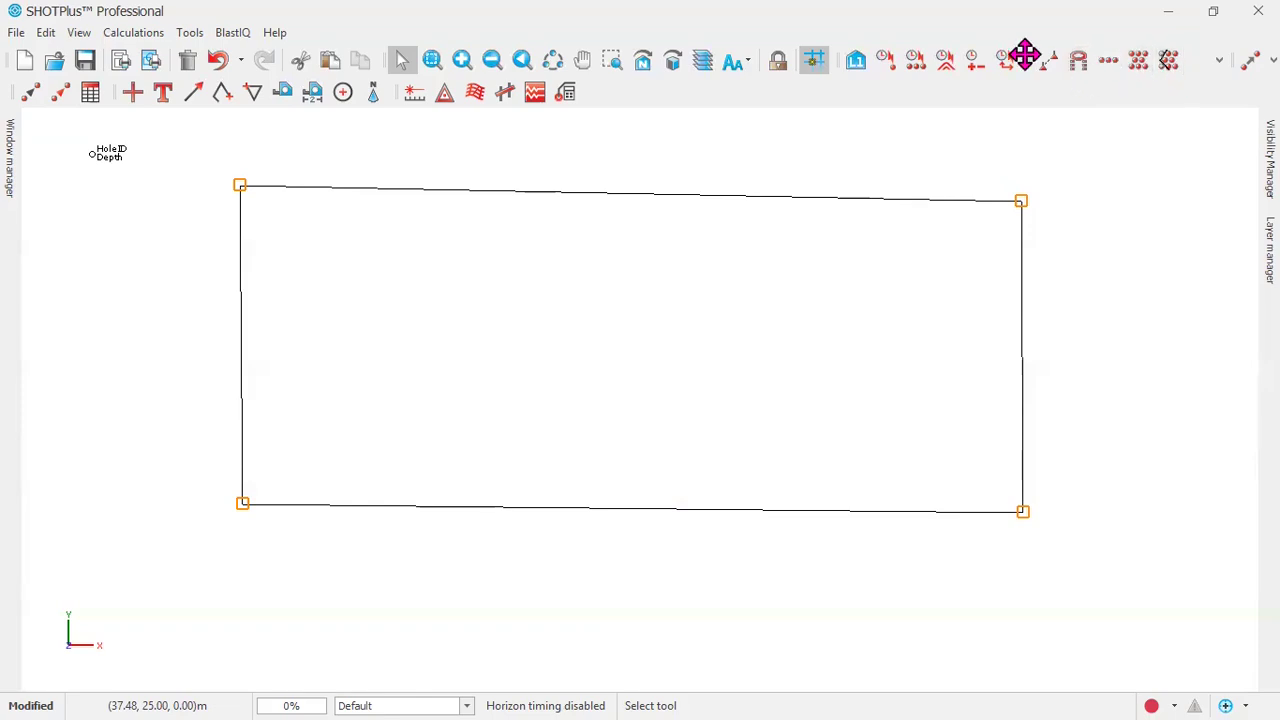
Dock the set of hole and pattern design tools vertically beside the Window manager
{"action": "left_click_drag", "start_coordinate": [1027, 57], "coordinate": [1012, 95]}
{"action": "left_click_drag", "start_coordinate": [874, 100], "coordinate": [588, 102]}
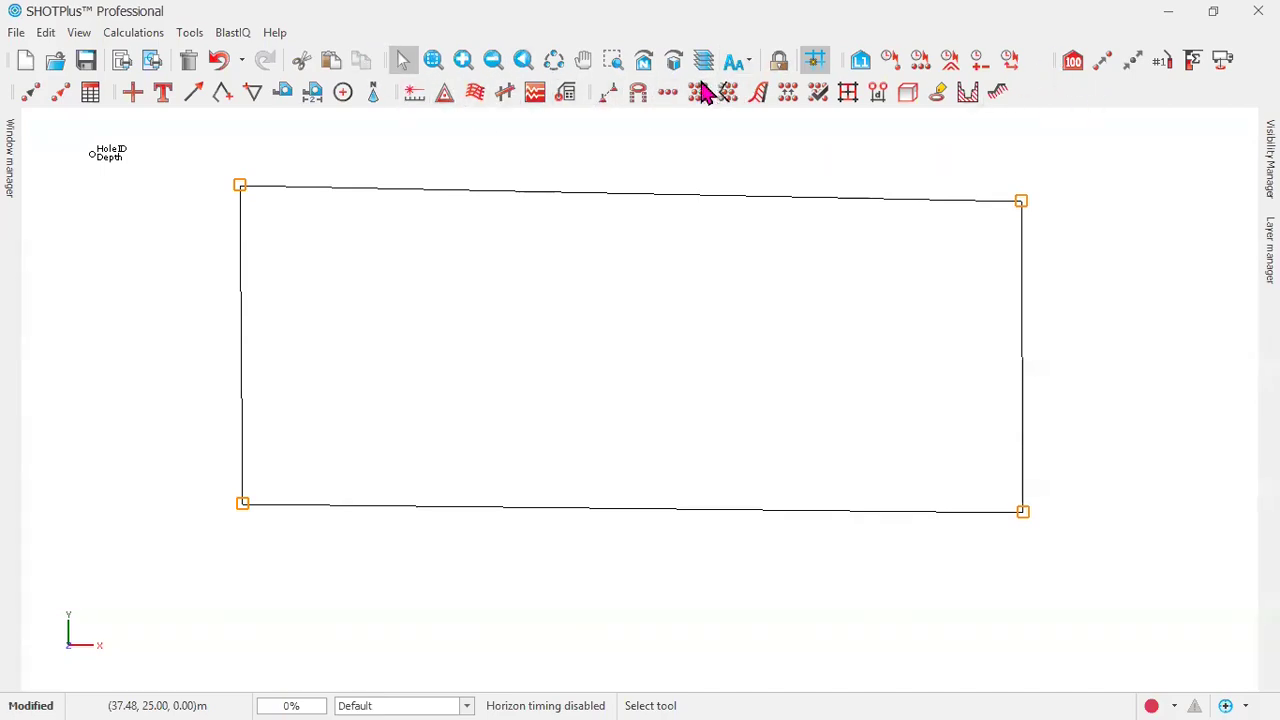
{"action": "mouse_move", "coordinate": [588, 92]}
{"action": "left_mouse_down"}
{"action": "mouse_move", "coordinate": [605, 108]}
{"action": "mouse_move", "coordinate": [712, 104]}
{"action": "mouse_move", "coordinate": [603, 120]}
{"action": "mouse_move", "coordinate": [597, 103]}
{"action": "left_mouse_up"}
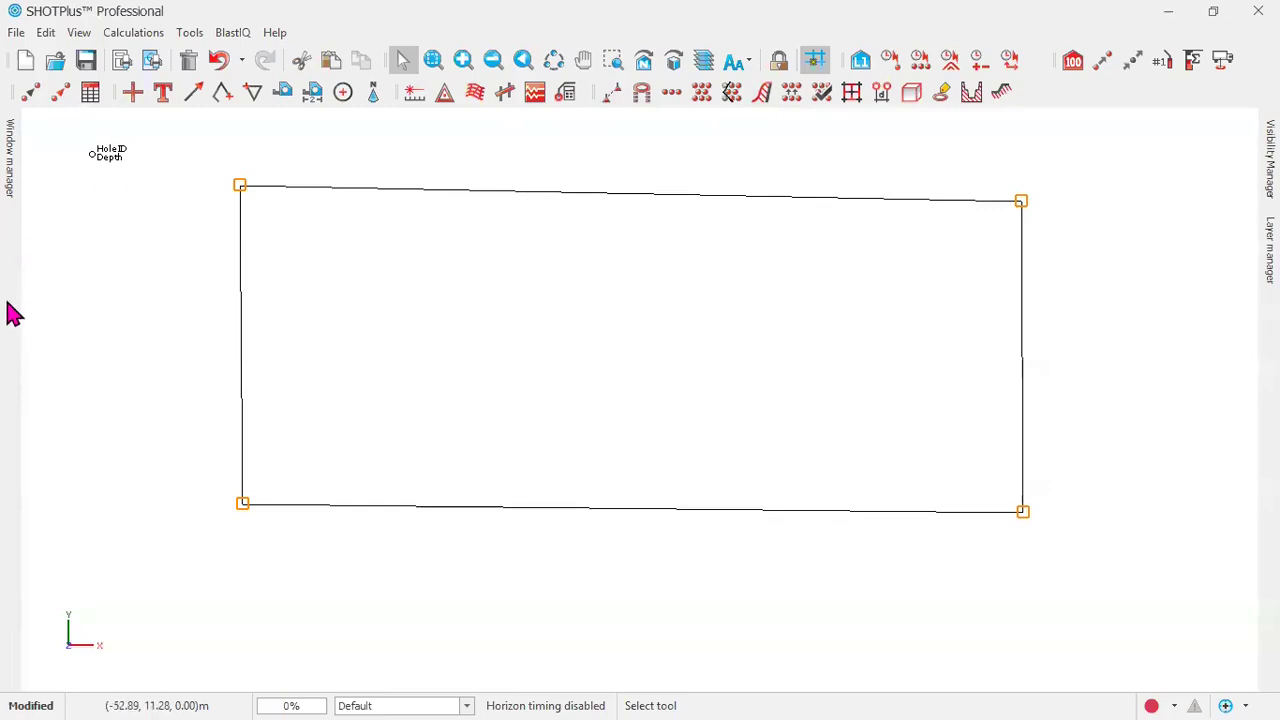
{"action": "left_click_drag", "start_coordinate": [591, 91], "coordinate": [16, 272]}
{"action": "left_click", "coordinate": [44, 188]}
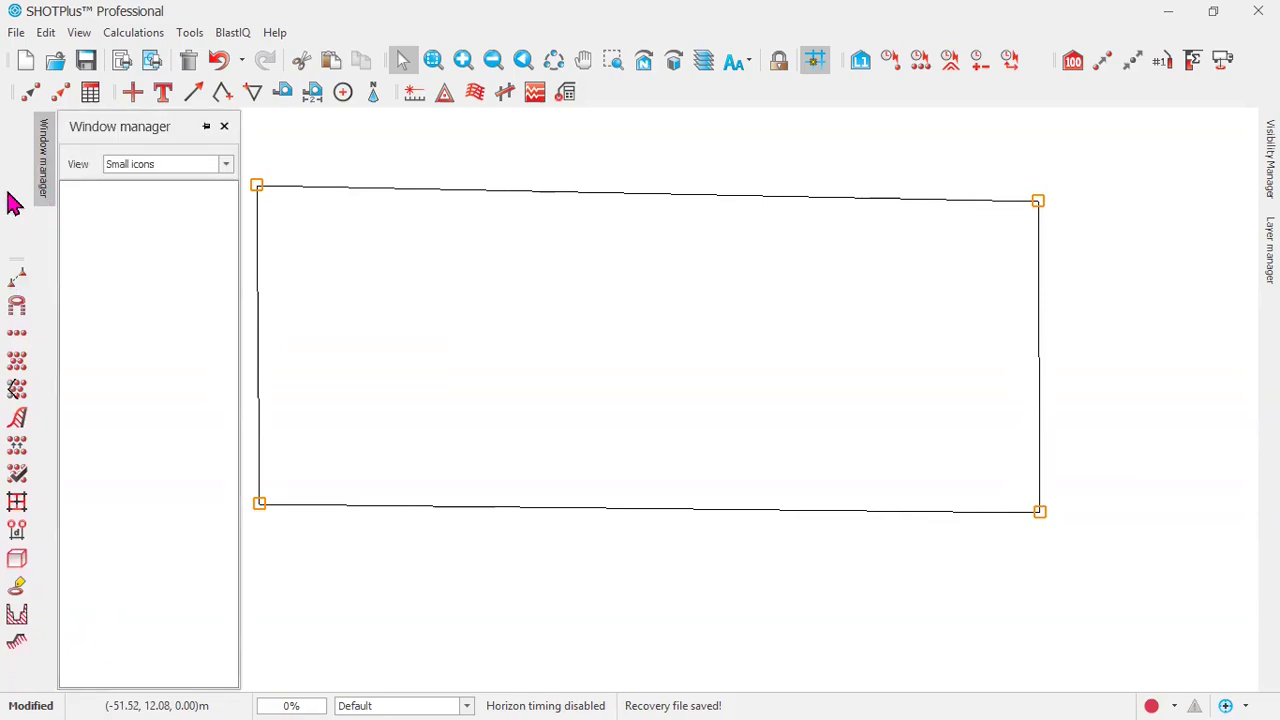
{"action": "left_click", "coordinate": [206, 128]}
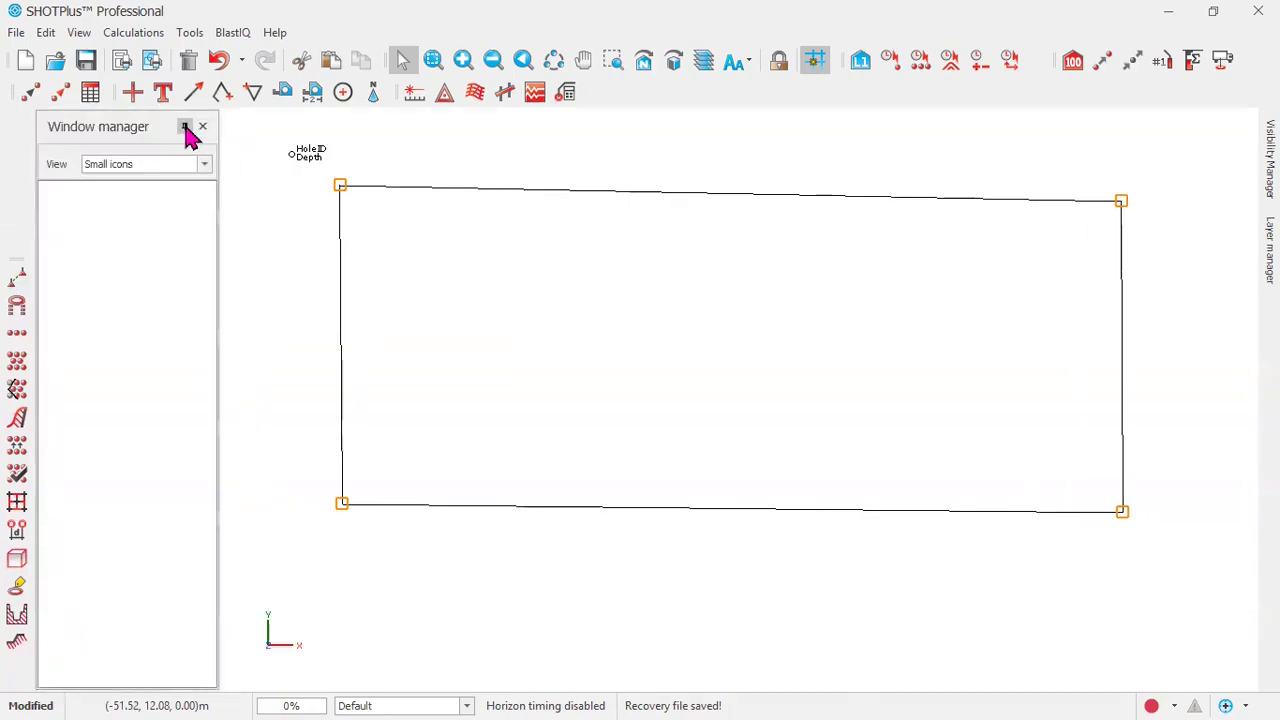
{"action": "left_click", "coordinate": [185, 127]}
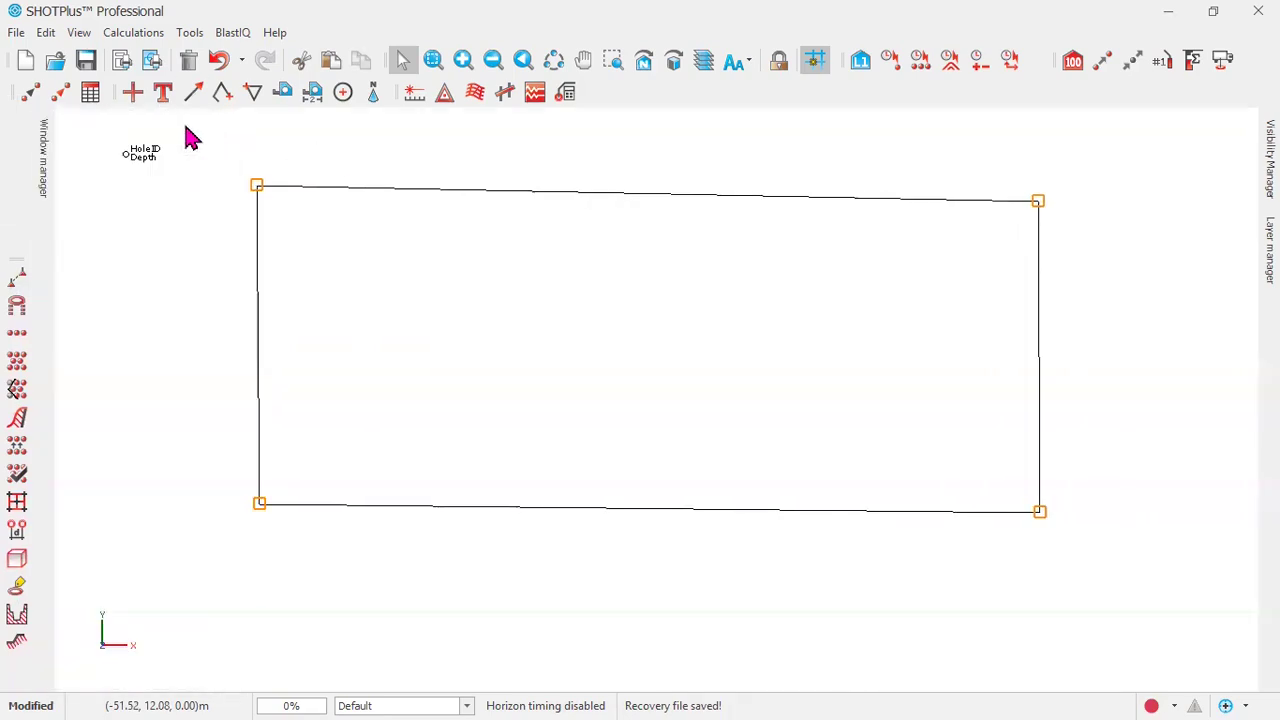
{"action": "left_click", "coordinate": [10, 365]}
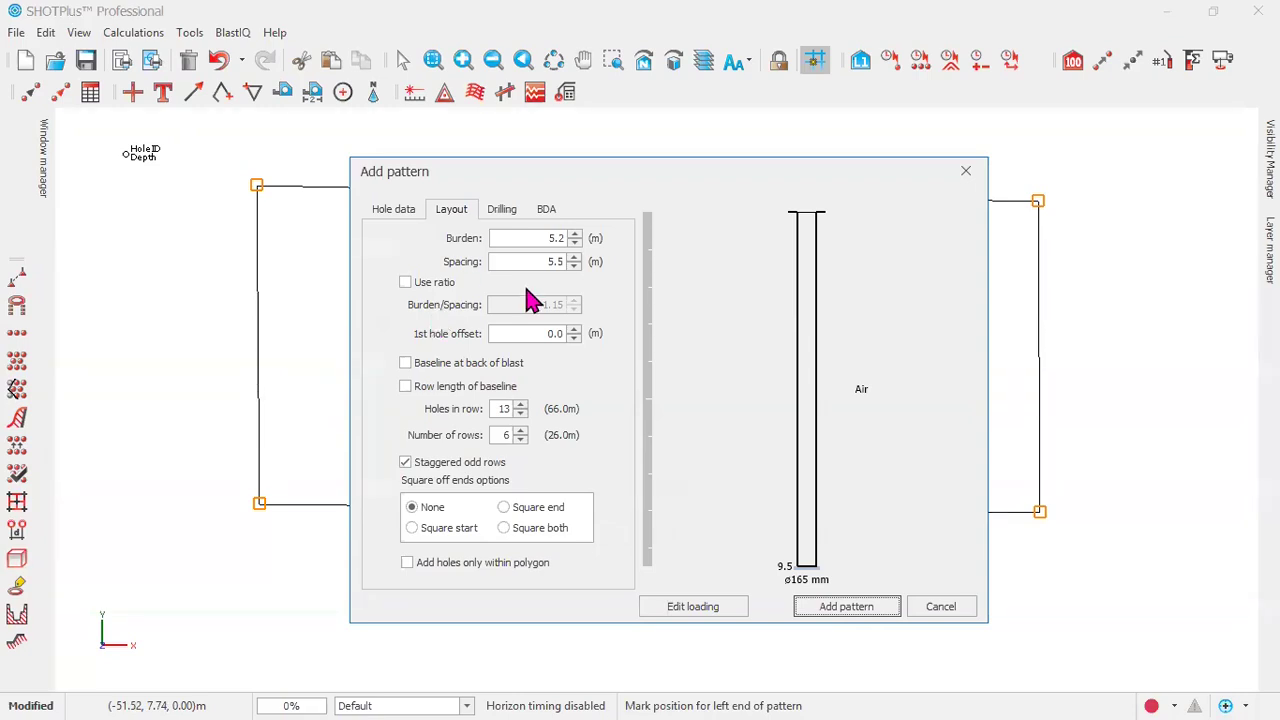
{"action": "left_click_drag", "start_coordinate": [663, 162], "coordinate": [667, 167]}
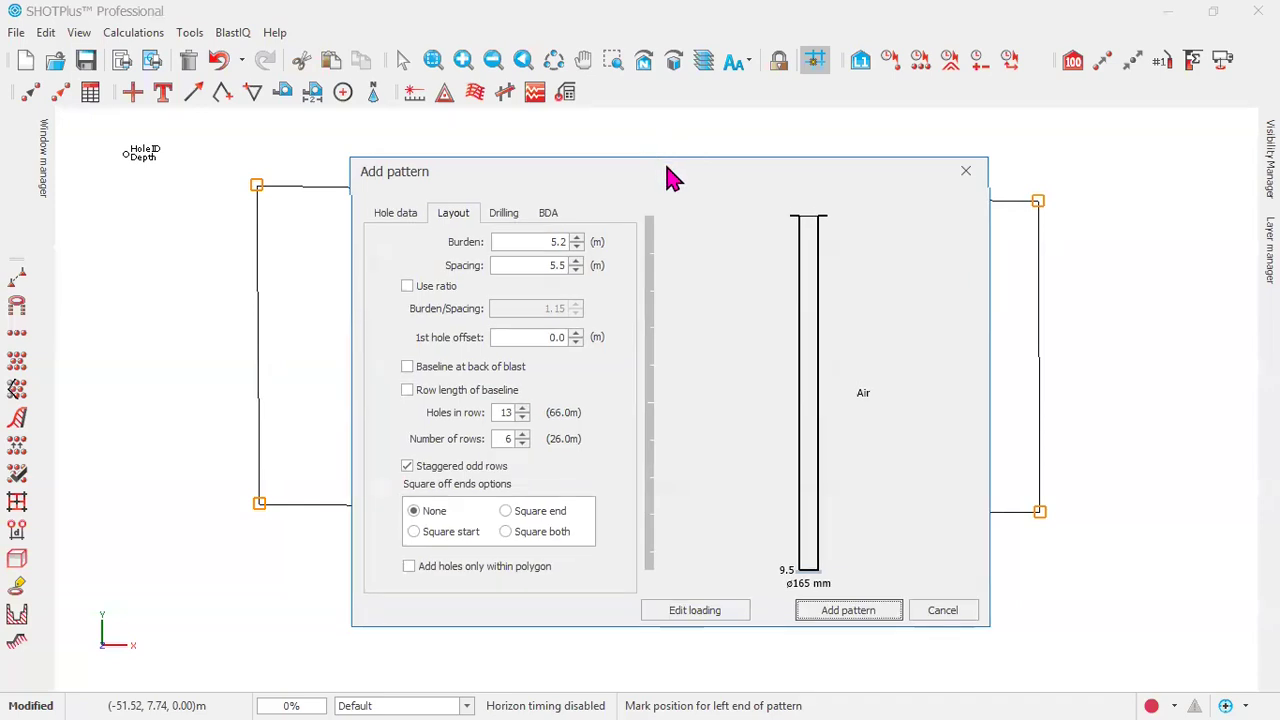
{"action": "left_click_drag", "start_coordinate": [668, 172], "coordinate": [647, 175]}
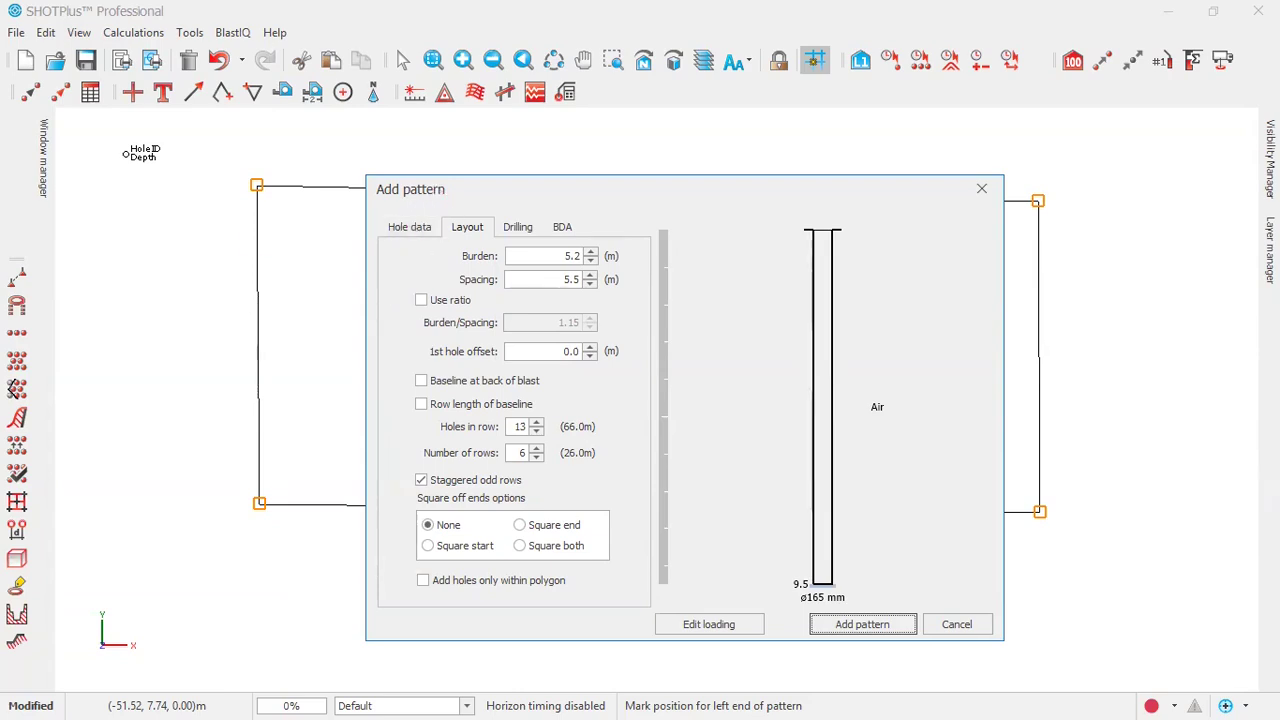
{"action": "left_click_drag", "start_coordinate": [618, 185], "coordinate": [686, 185]}
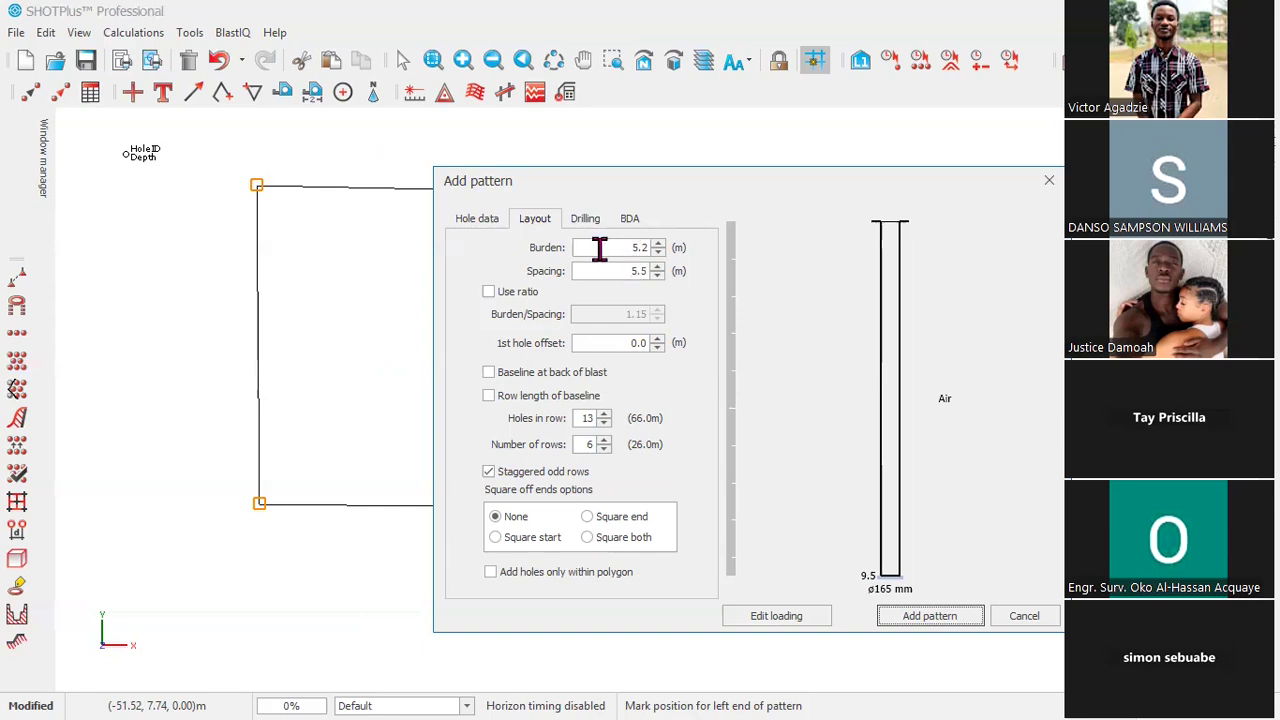
{"action": "left_click_drag", "start_coordinate": [631, 251], "coordinate": [655, 252]}
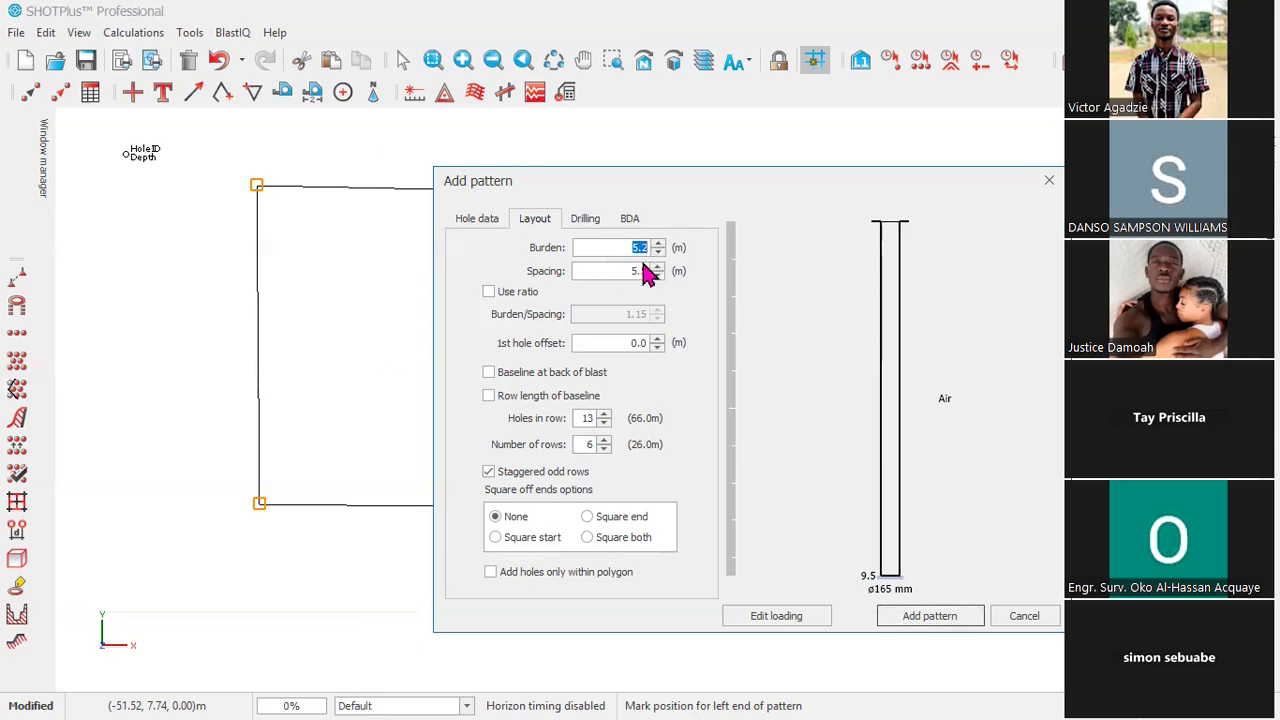
{"action": "type", "text": "4.0"}
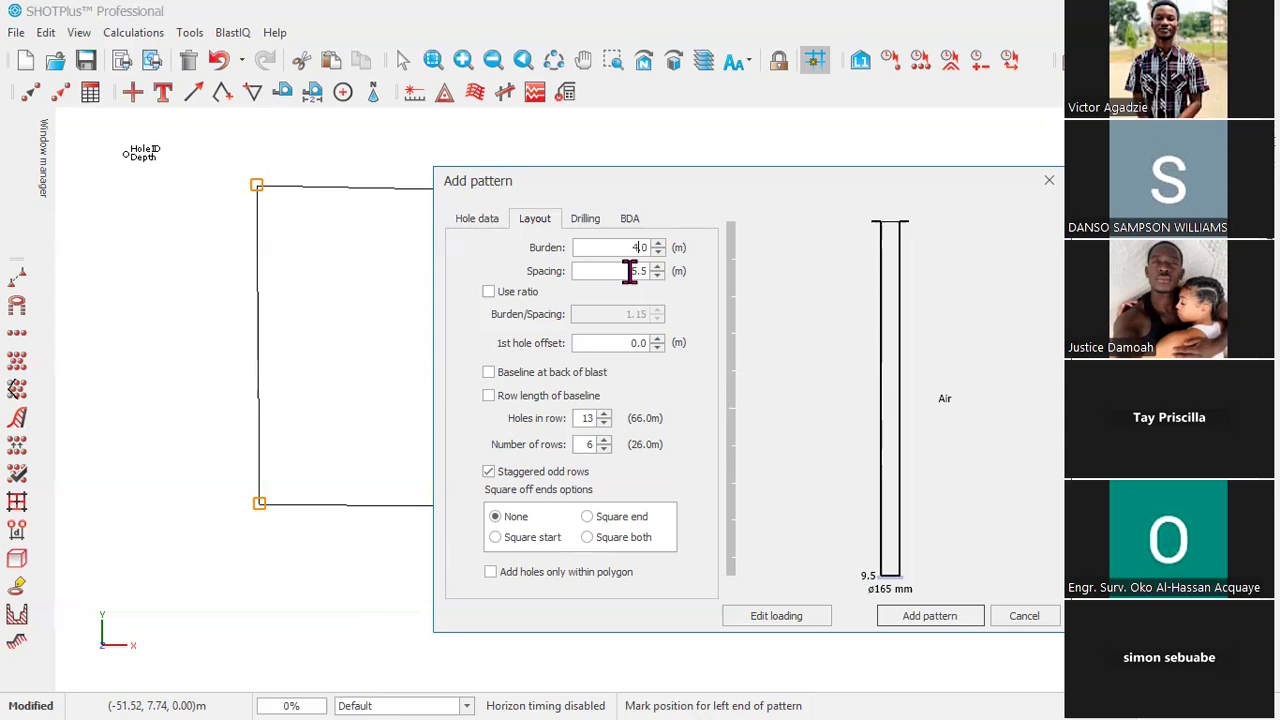
{"action": "left_click_drag", "start_coordinate": [630, 271], "coordinate": [650, 271]}
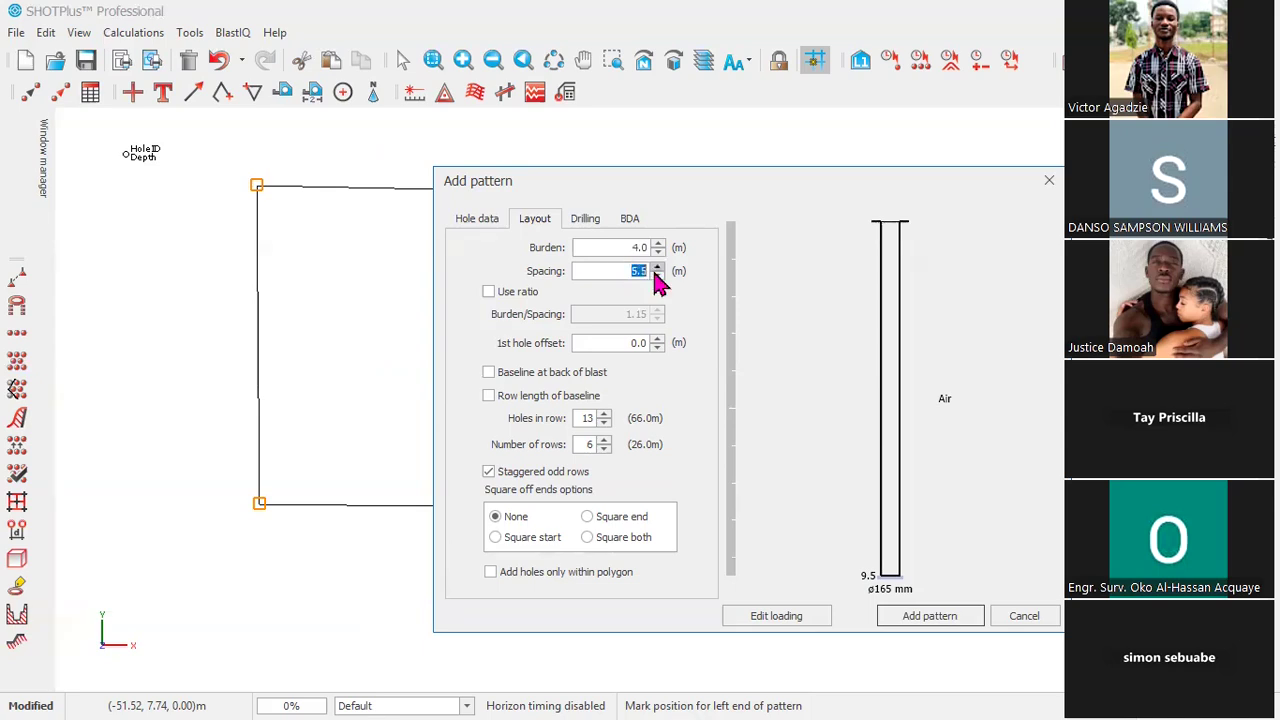
{"action": "type", "text": "6"}
{"action": "left_click", "coordinate": [1047, 183]}
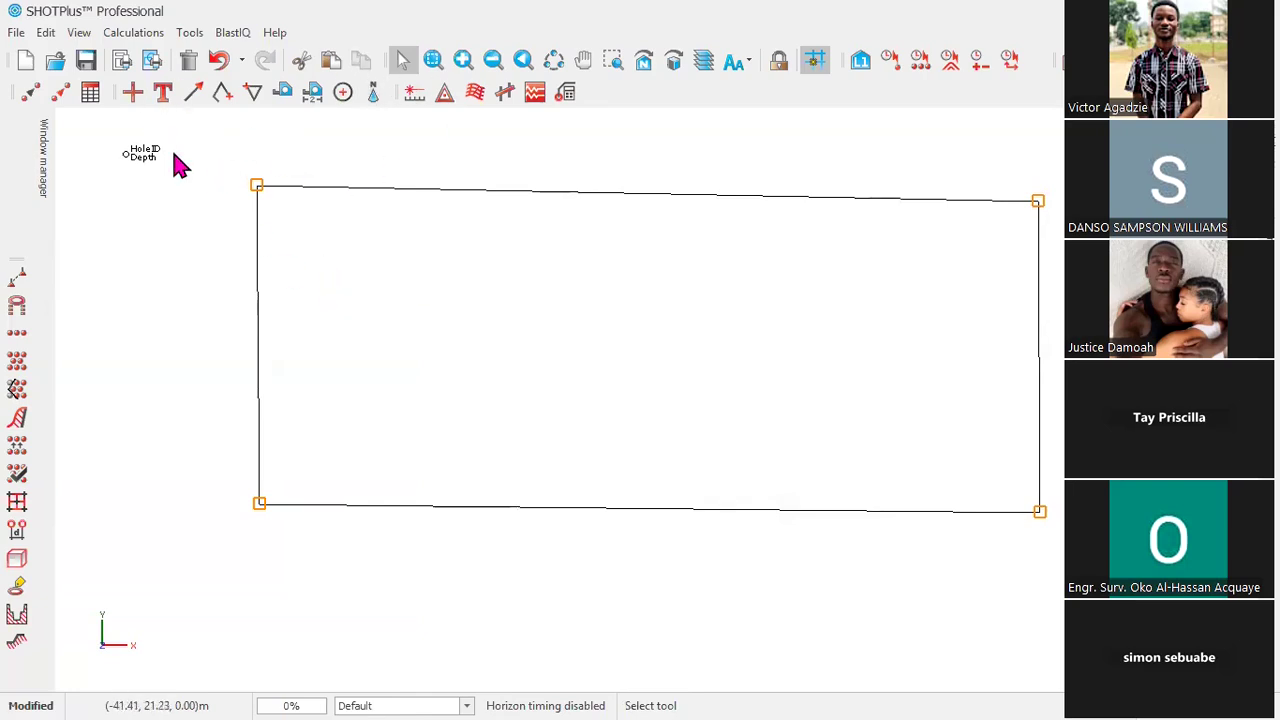
Place a 3D point just below the middle of the polygon's lower edge and exit the point tool
{"action": "left_click", "coordinate": [134, 100]}
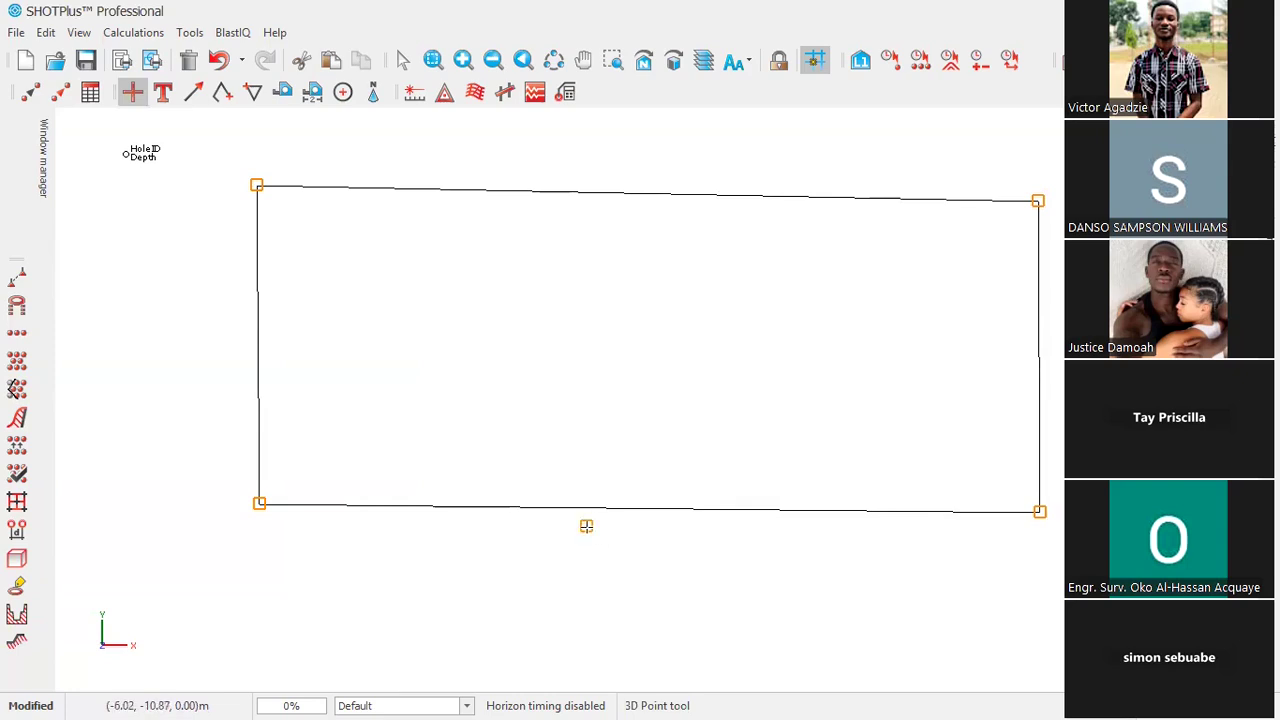
{"action": "right_click", "coordinate": [635, 535]}
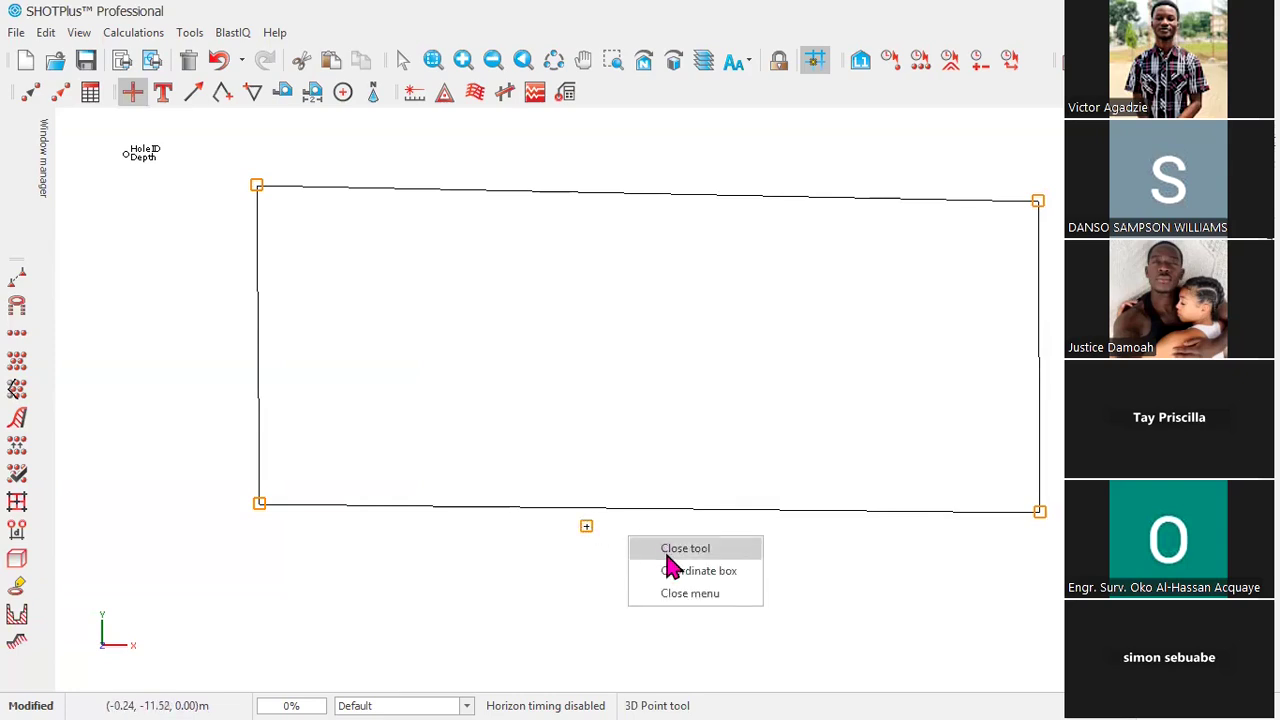
{"action": "left_click", "coordinate": [668, 550]}
Select the 3D point below the polygon's lower edge on its own and delete it
{"action": "right_click", "coordinate": [624, 528]}
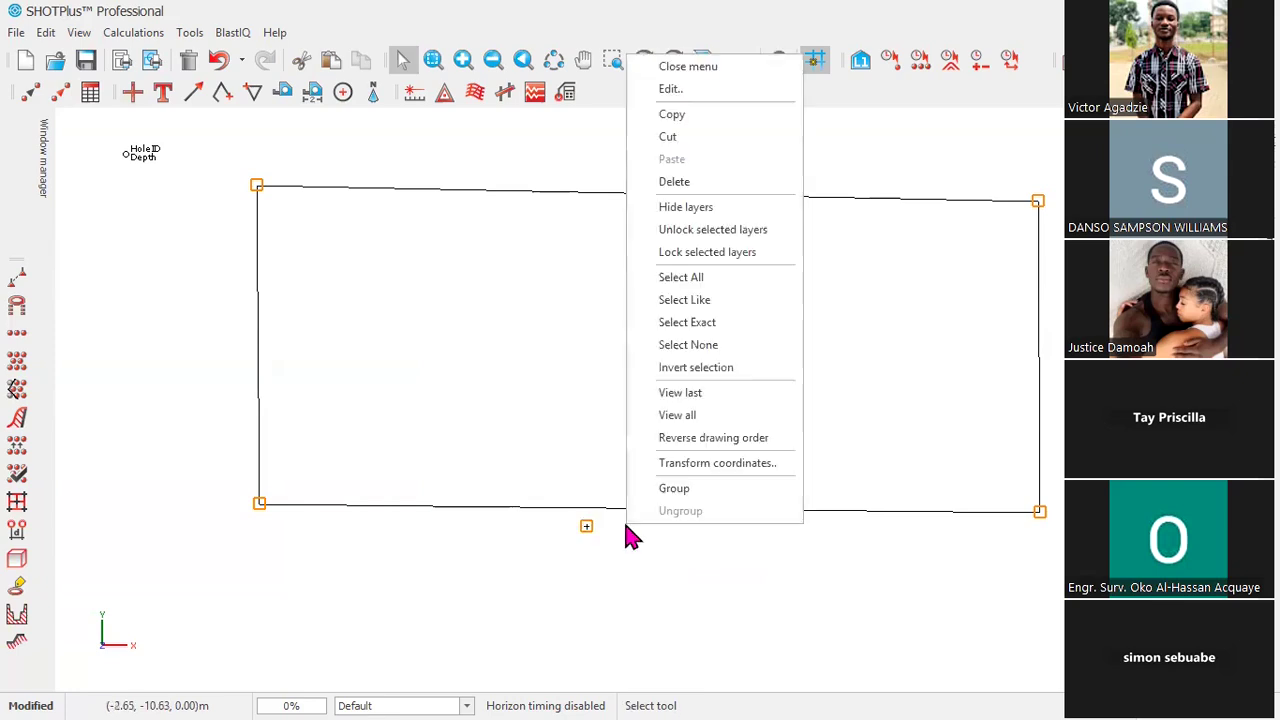
{"action": "left_click", "coordinate": [700, 366]}
{"action": "left_click", "coordinate": [586, 527]}
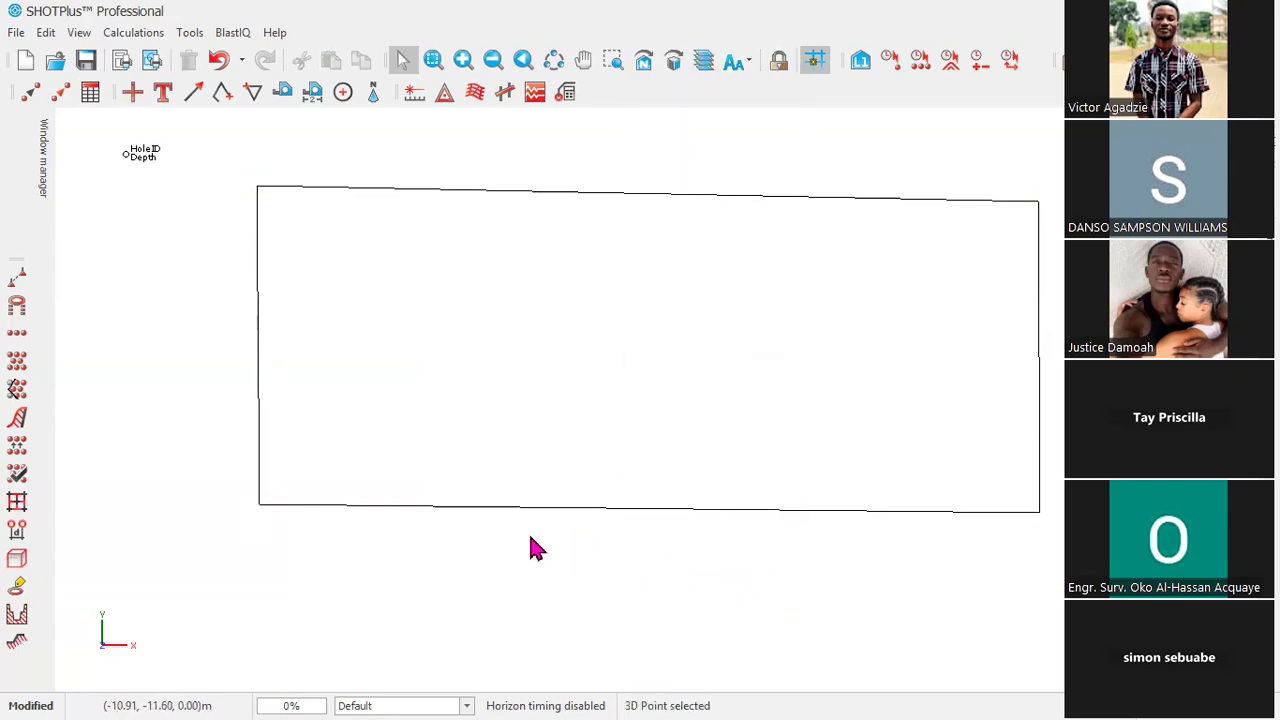
Add the text label "Free Face" just below the middle of the polygon's lower edge
{"action": "left_click", "coordinate": [164, 95]}
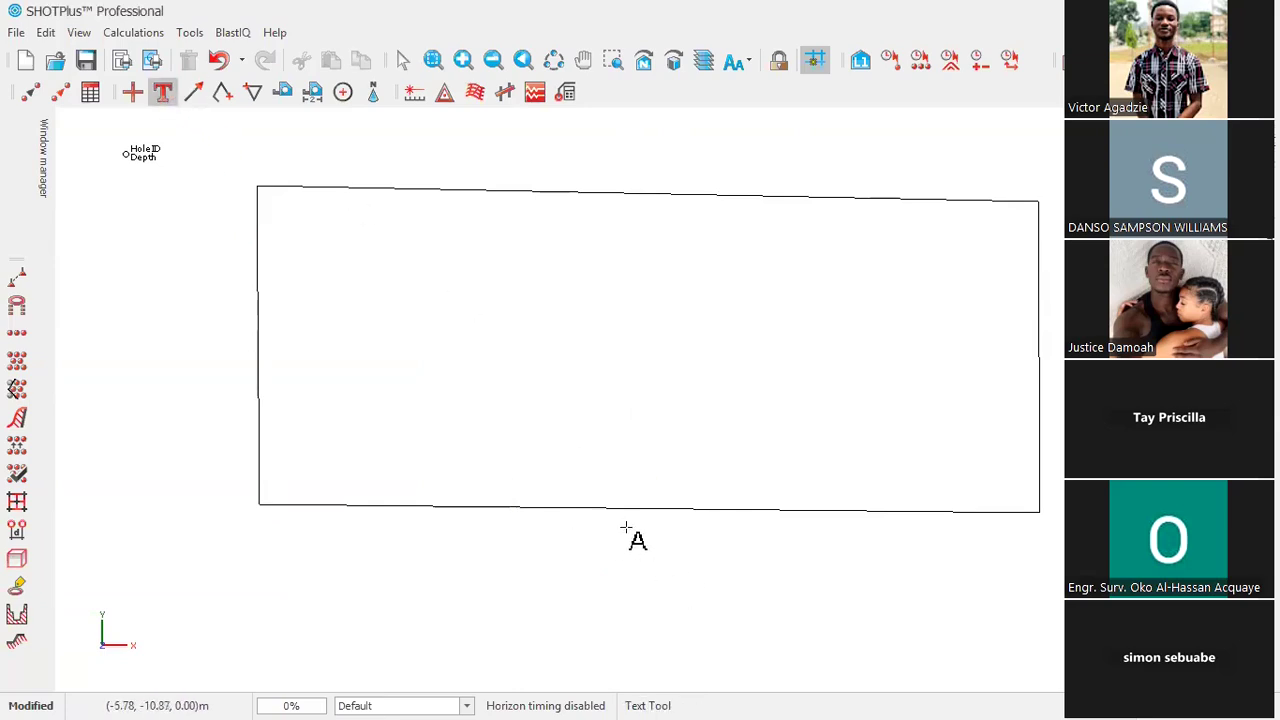
{"action": "left_click", "coordinate": [626, 527]}
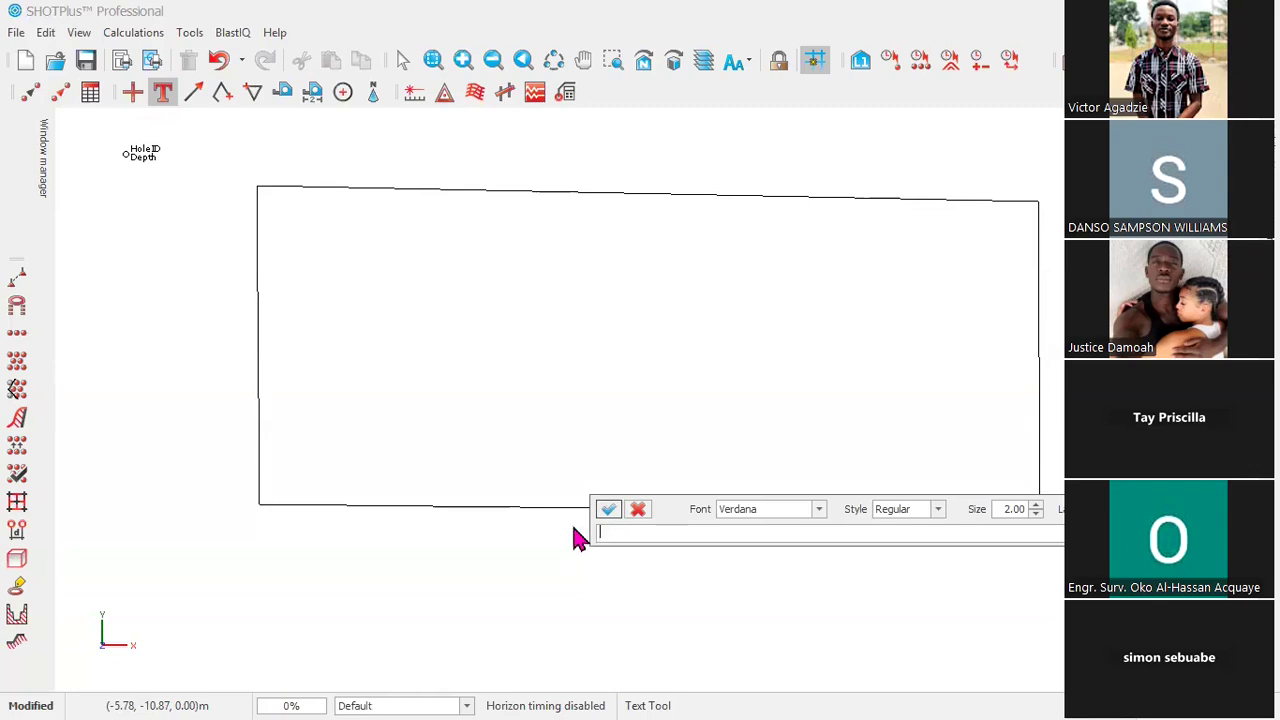
{"action": "type", "text": "Free Face"}
{"action": "left_click", "coordinate": [606, 511]}
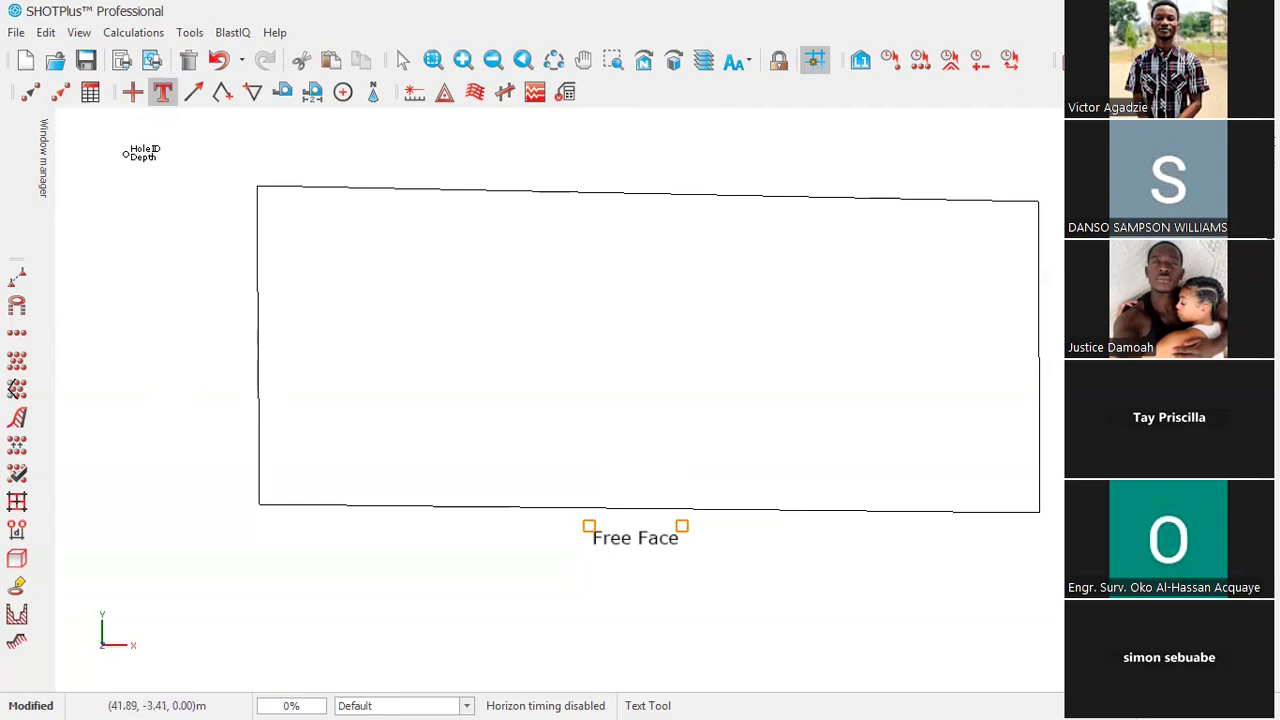
Add the text label "Unblasted face" beside the polygon's left edge
{"action": "left_click", "coordinate": [172, 300]}
{"action": "type", "text": "Unblasted face"}
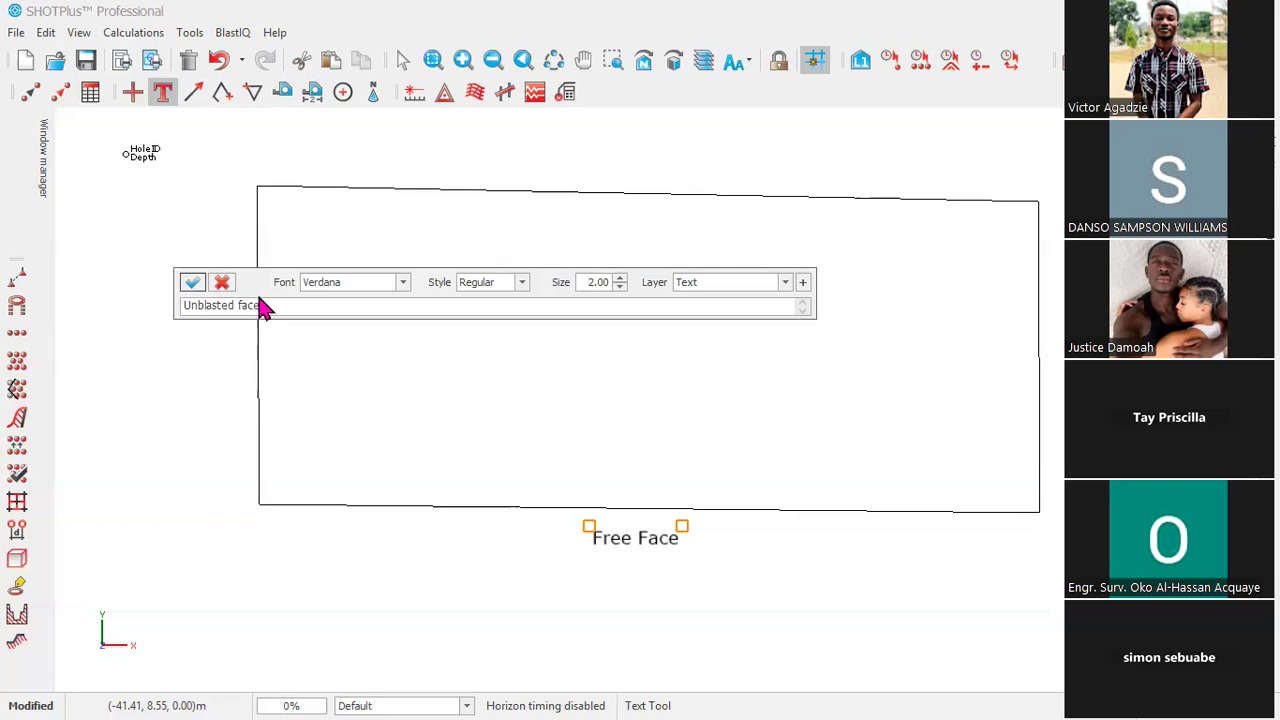
{"action": "left_click", "coordinate": [193, 284]}
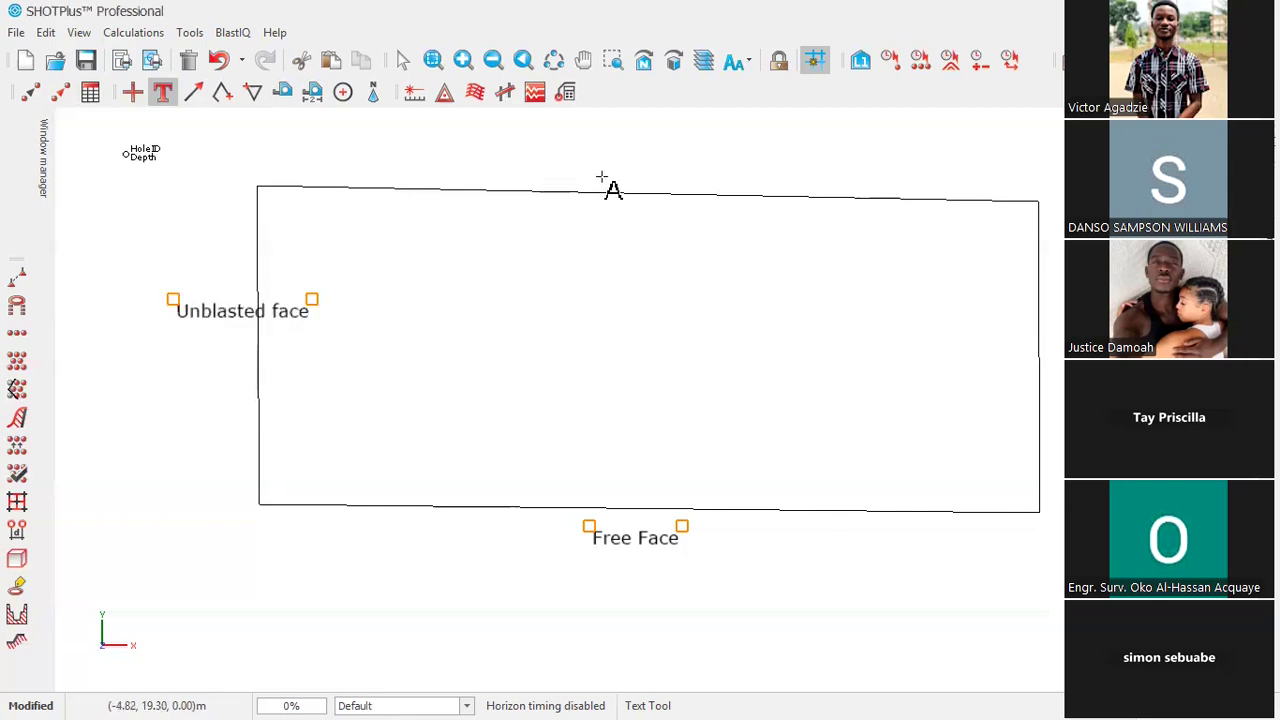
Add "Unblasted Face" text labels at the polygon's upper and right edges, exit the text tool and clear the selection
{"action": "left_click", "coordinate": [538, 175]}
{"action": "type", "text": "Unblasted Face"}
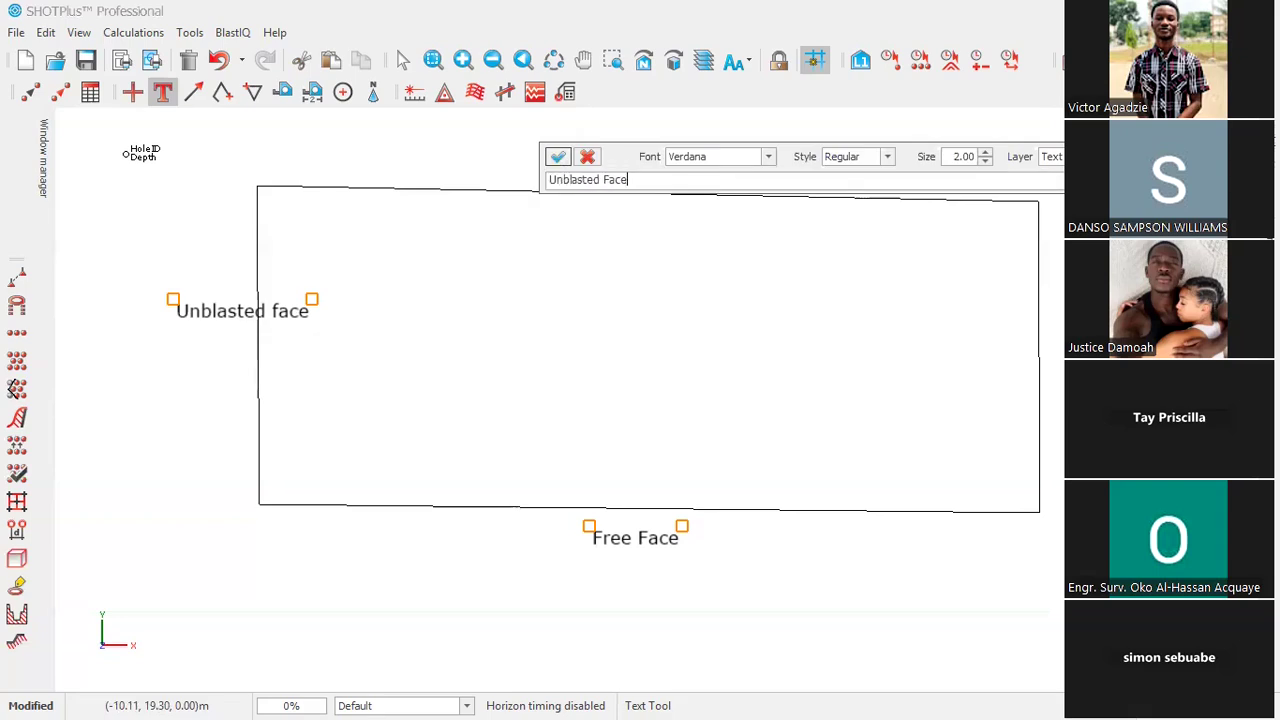
{"action": "left_click", "coordinate": [557, 157]}
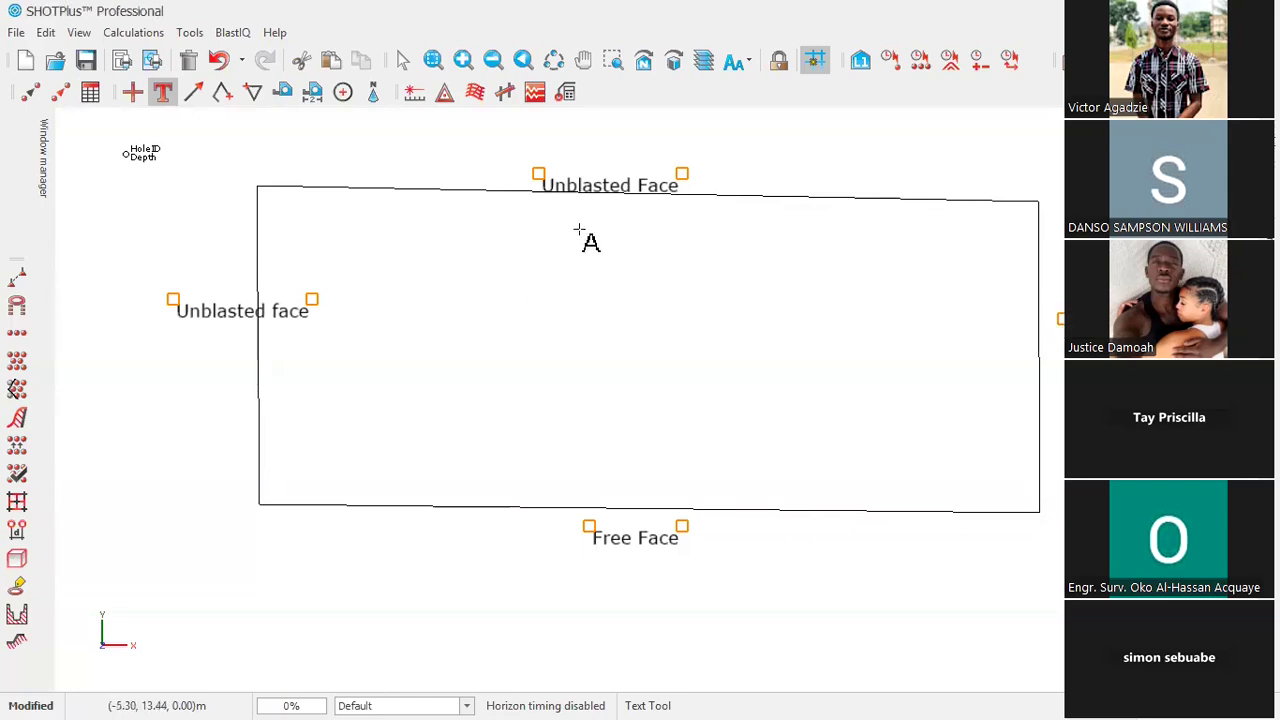
{"action": "right_click", "coordinate": [193, 336]}
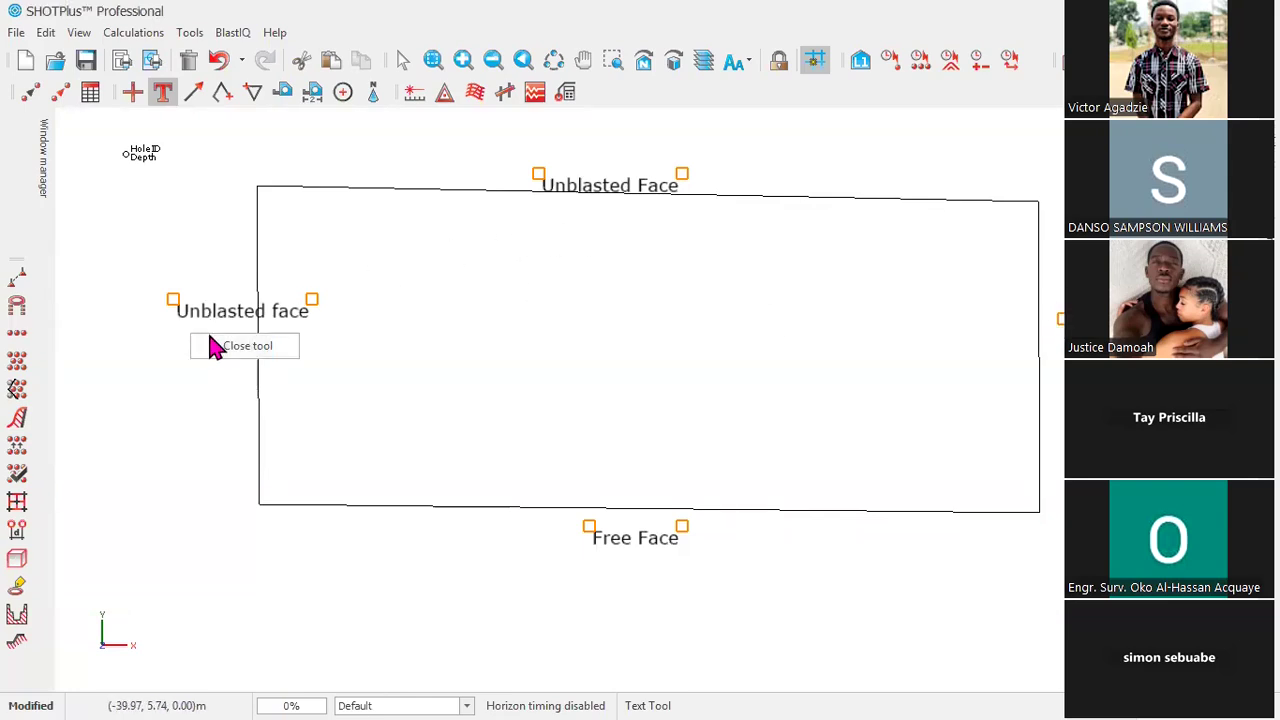
{"action": "left_click", "coordinate": [215, 347]}
{"action": "left_click", "coordinate": [186, 372]}
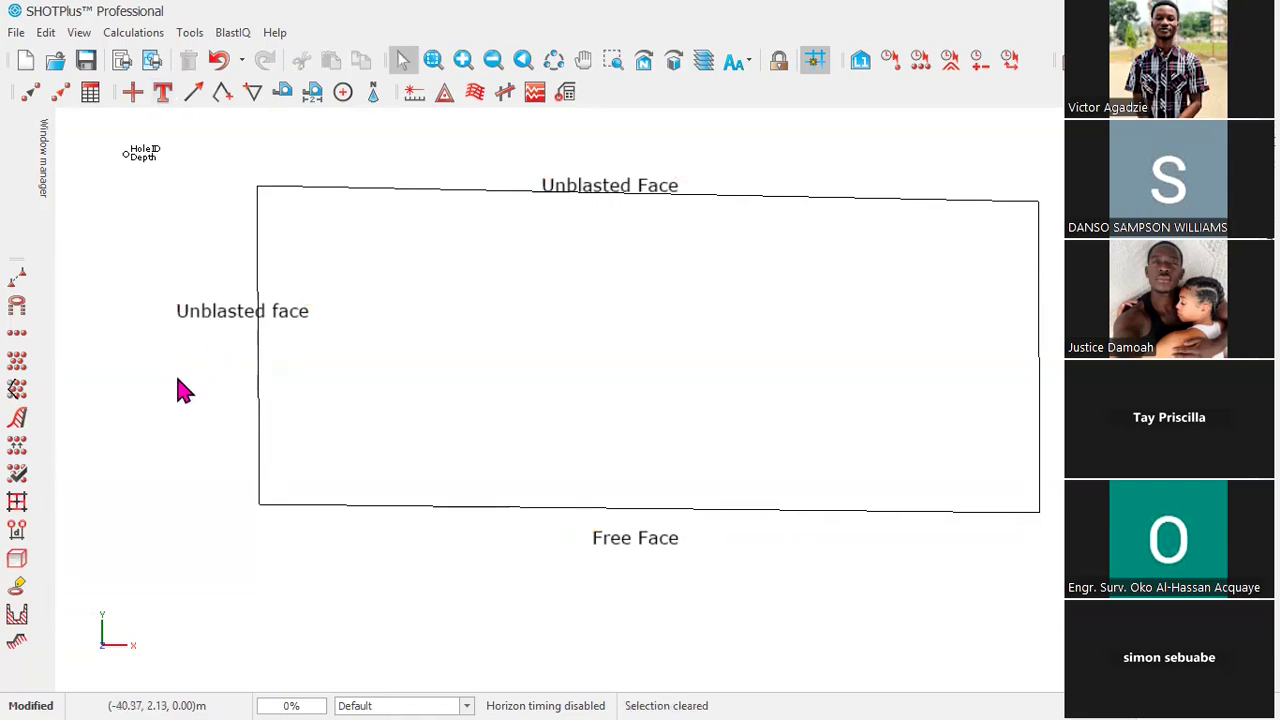
Move the left "Unblasted face" label outward so it sits fully outside the polygon's left edge
{"action": "left_click", "coordinate": [226, 322]}
{"action": "right_click", "coordinate": [226, 320]}
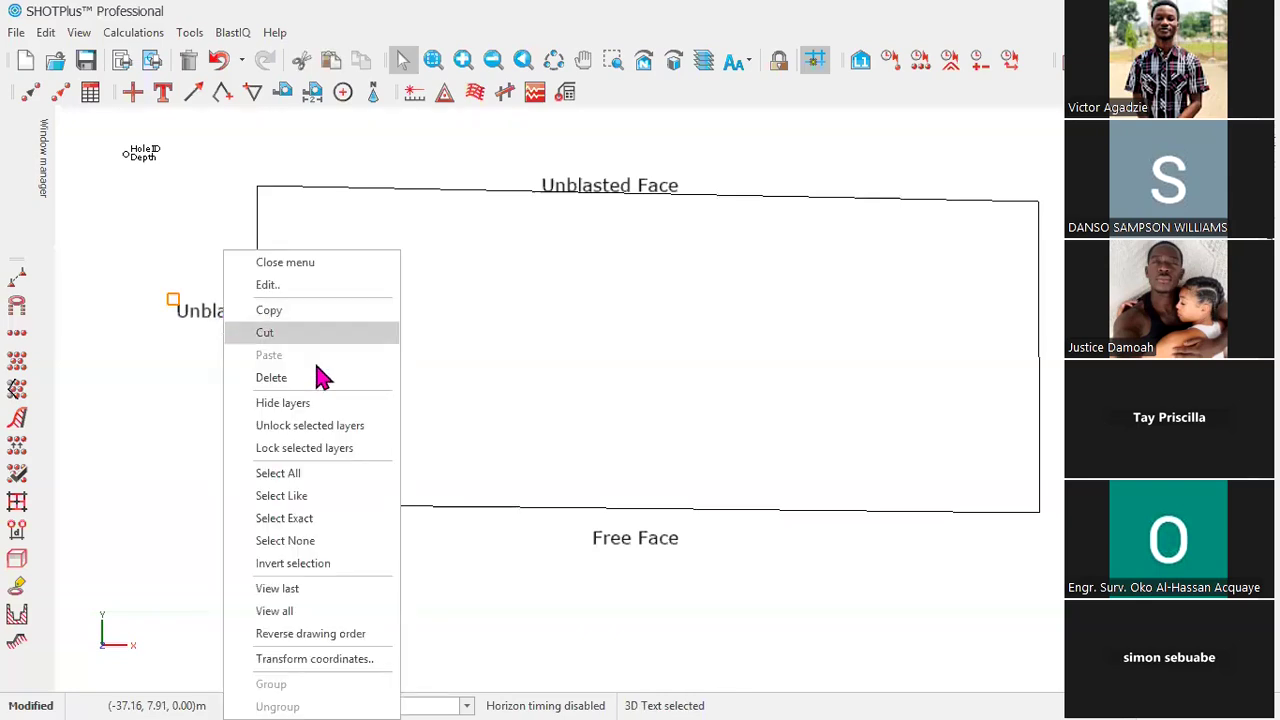
{"action": "left_click", "coordinate": [318, 440]}
{"action": "left_click_drag", "start_coordinate": [243, 317], "coordinate": [192, 326]}
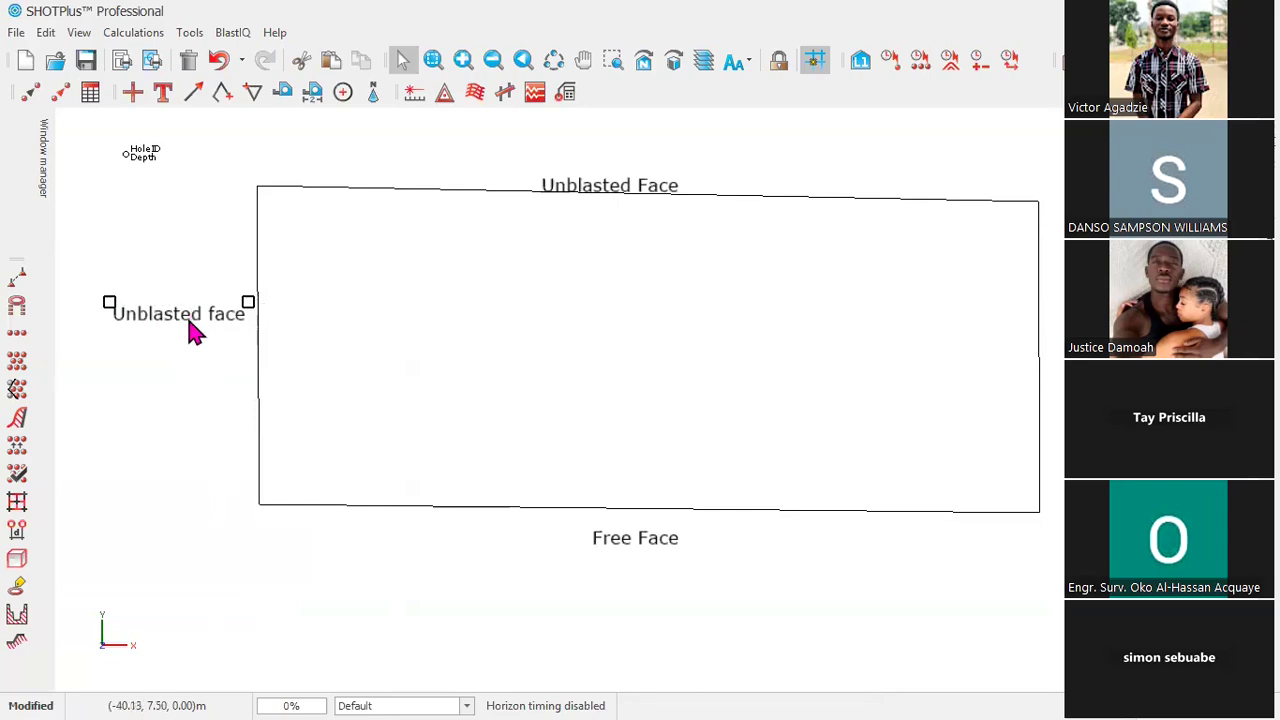
{"action": "right_click", "coordinate": [201, 368]}
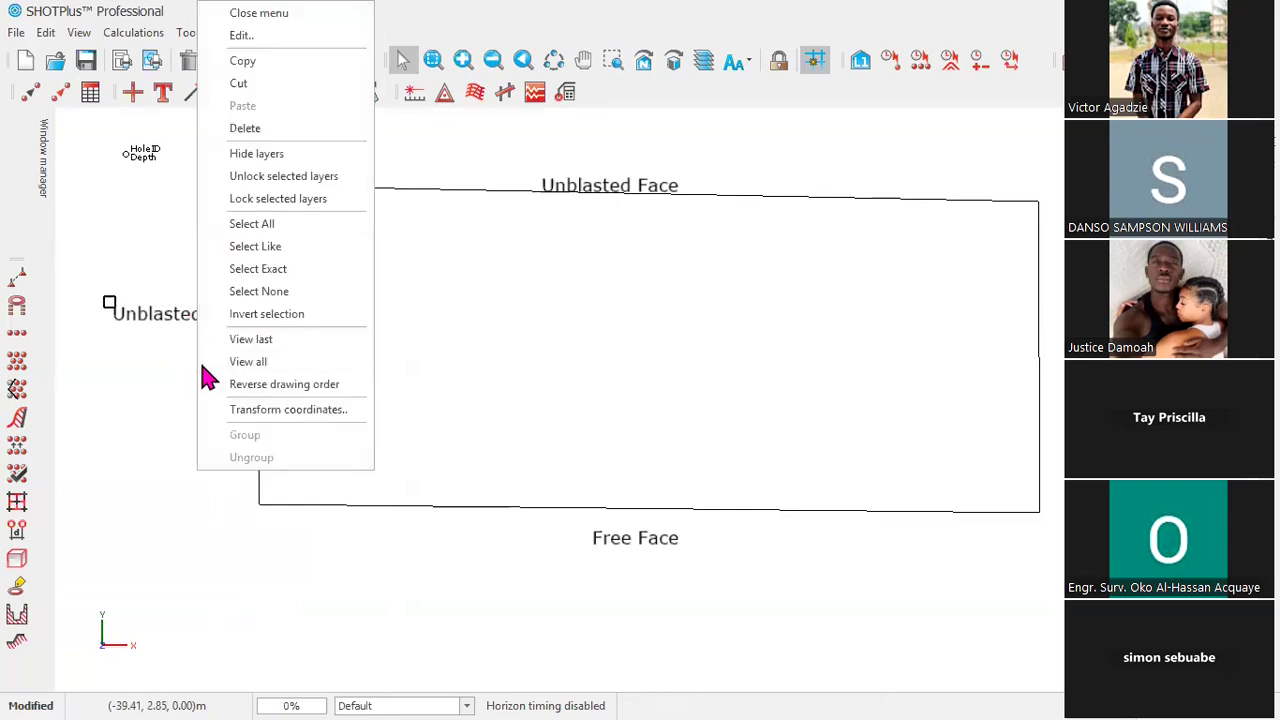
{"action": "left_click", "coordinate": [257, 12]}
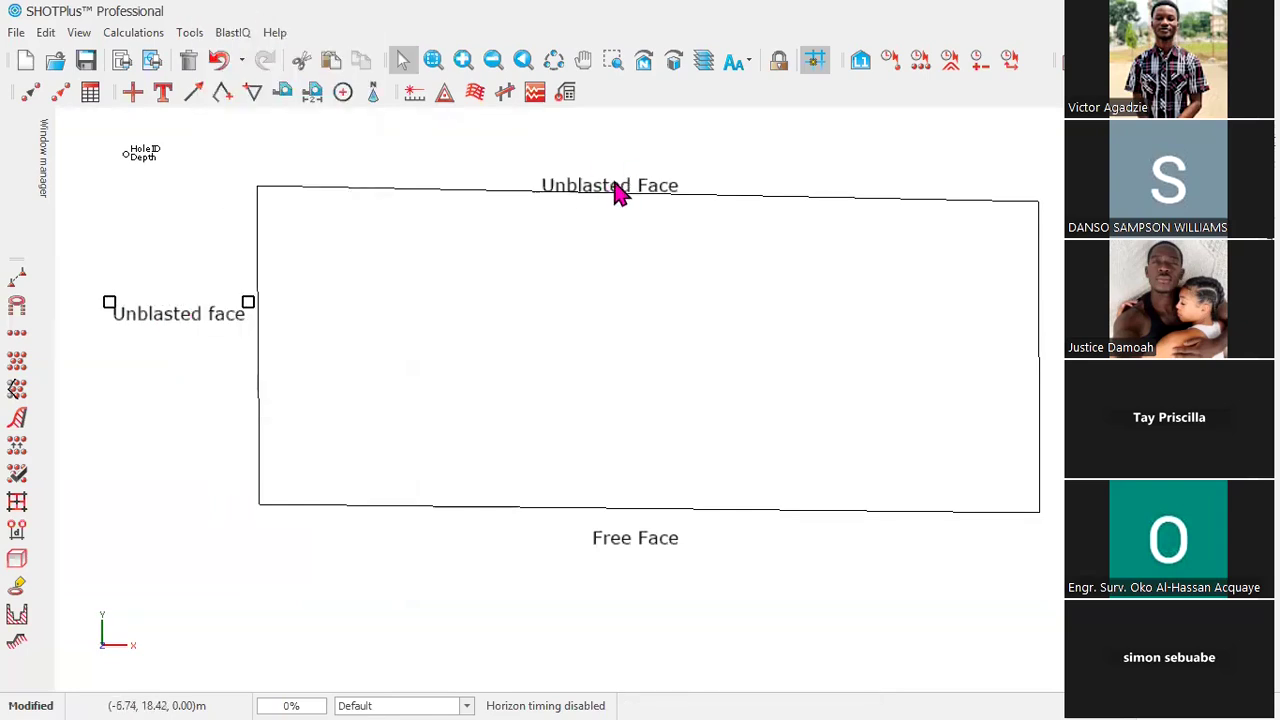
Move the upper "Unblasted Face" label slightly up and right, clear of the polygon's upper edge
{"action": "left_click", "coordinate": [603, 190]}
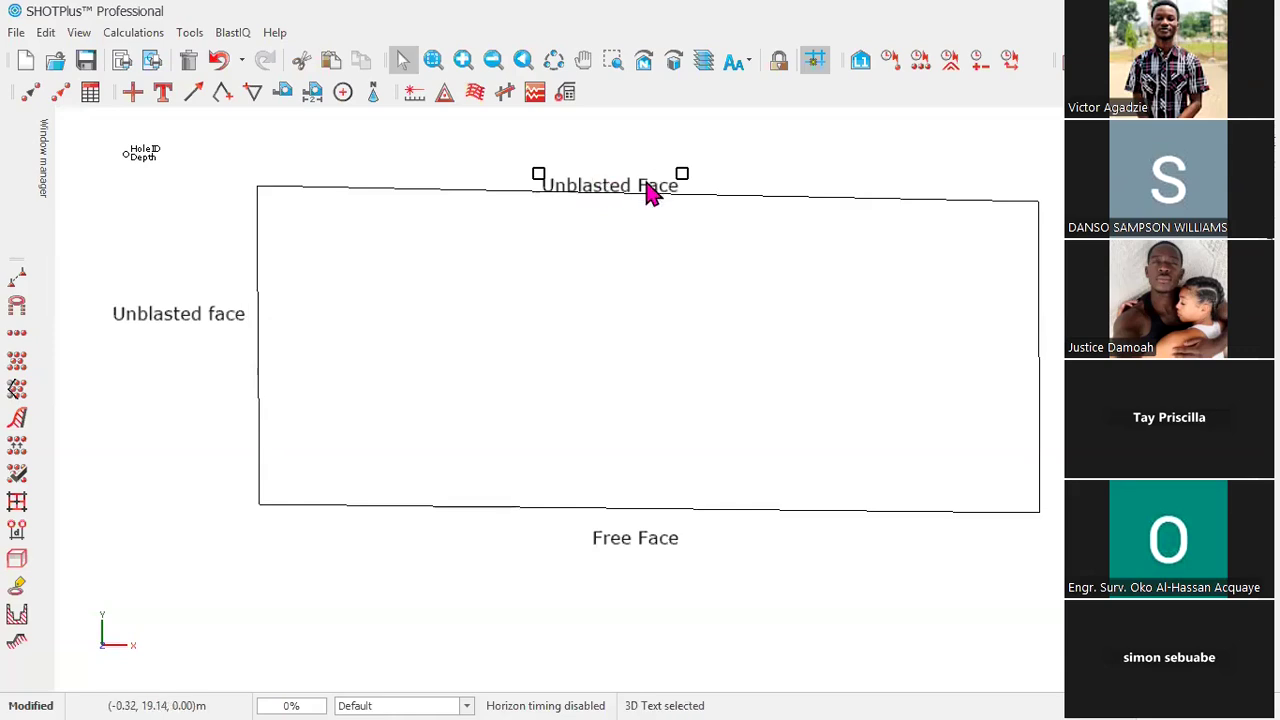
{"action": "right_click", "coordinate": [642, 184]}
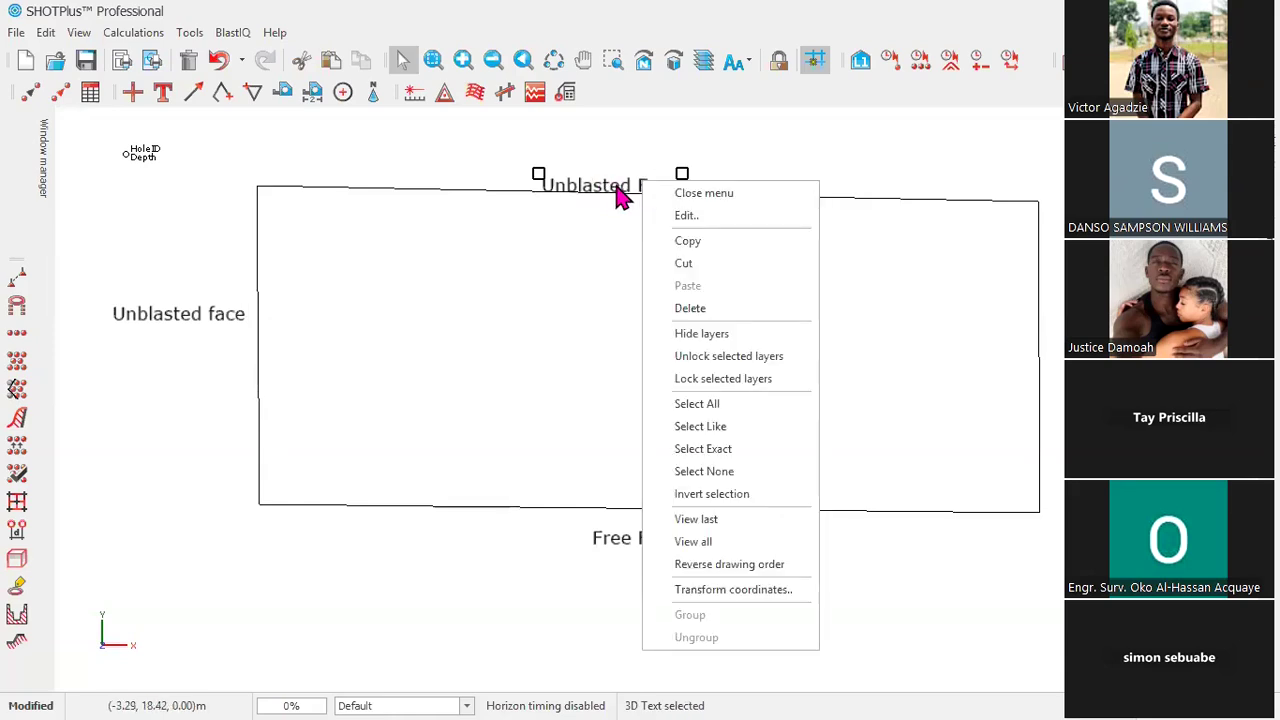
{"action": "left_click", "coordinate": [611, 192]}
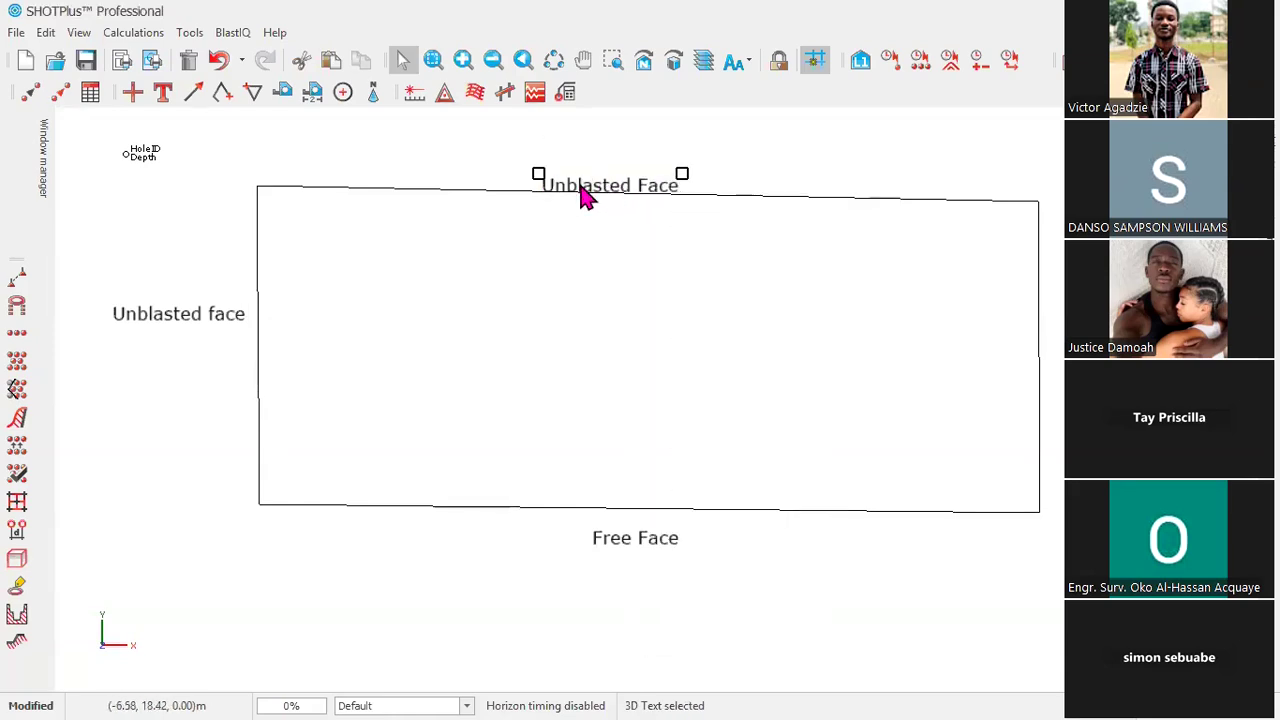
{"action": "right_click", "coordinate": [580, 188]}
{"action": "left_click", "coordinate": [680, 362]}
{"action": "left_click_drag", "start_coordinate": [620, 189], "coordinate": [666, 178]}
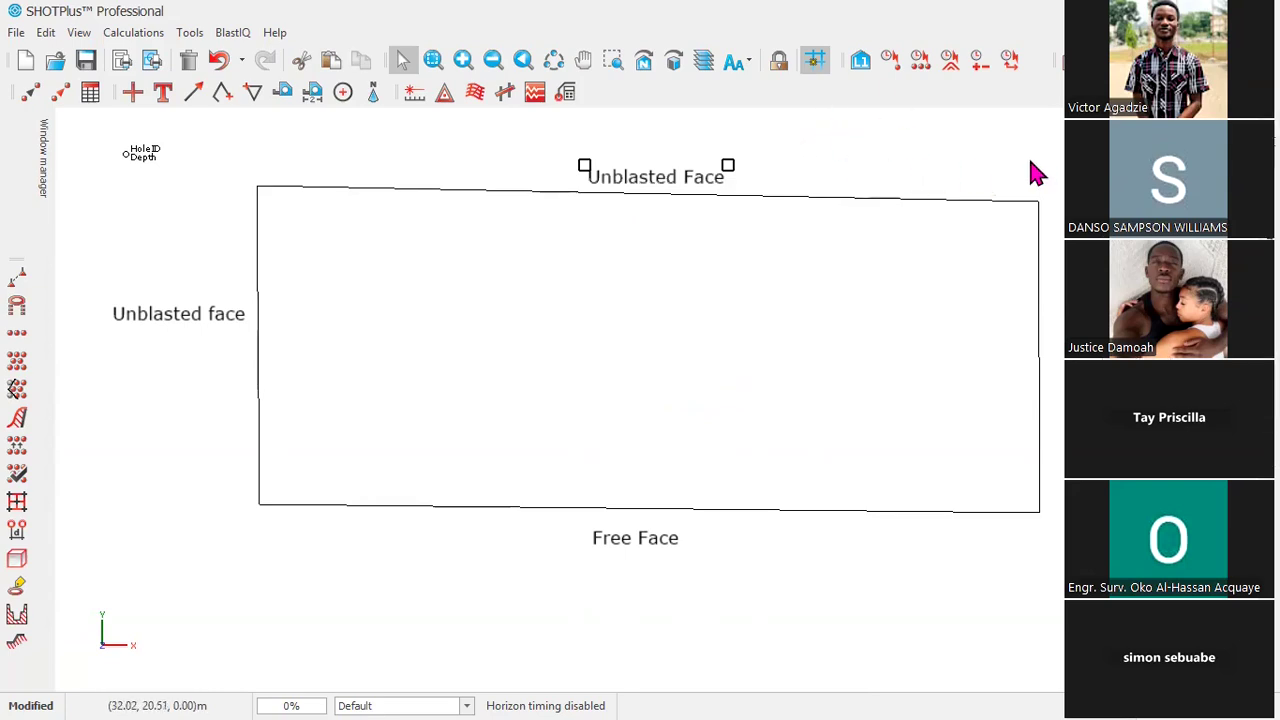
Move the right "Unblasted Face" label closer to the polygon's right edge and deselect it
{"action": "left_click", "coordinate": [956, 182]}
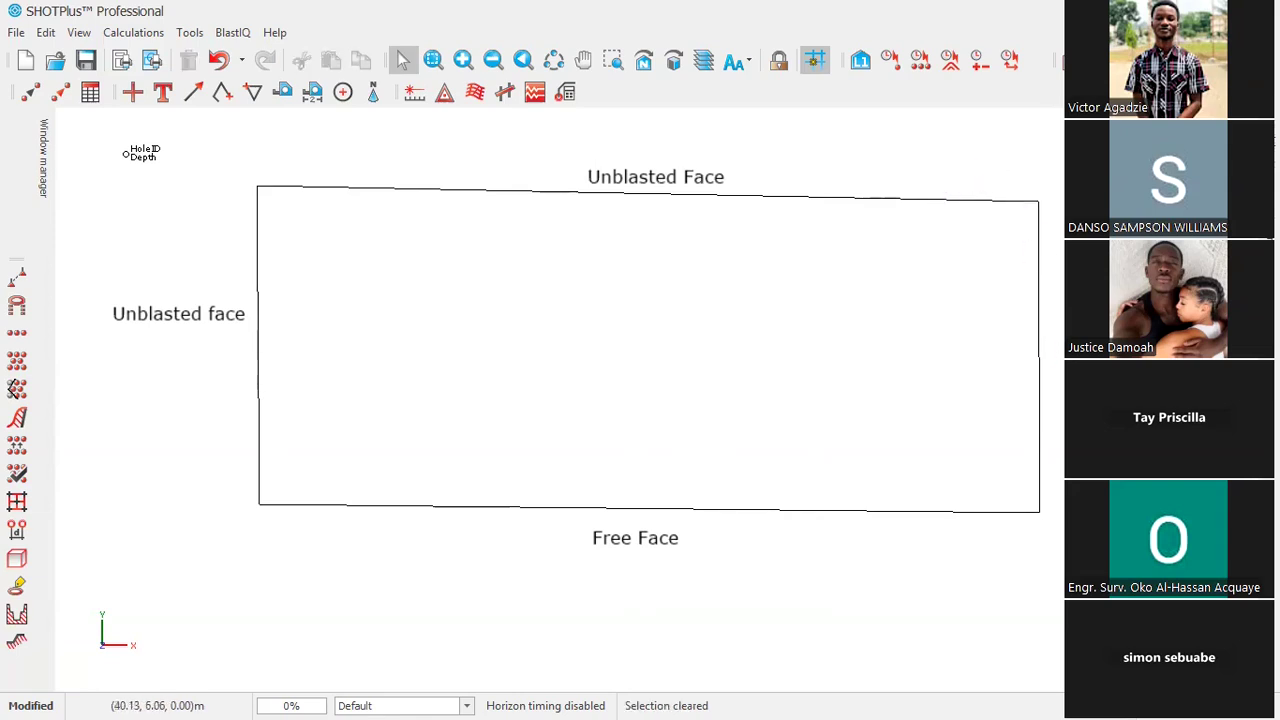
{"action": "left_click", "coordinate": [1061, 318]}
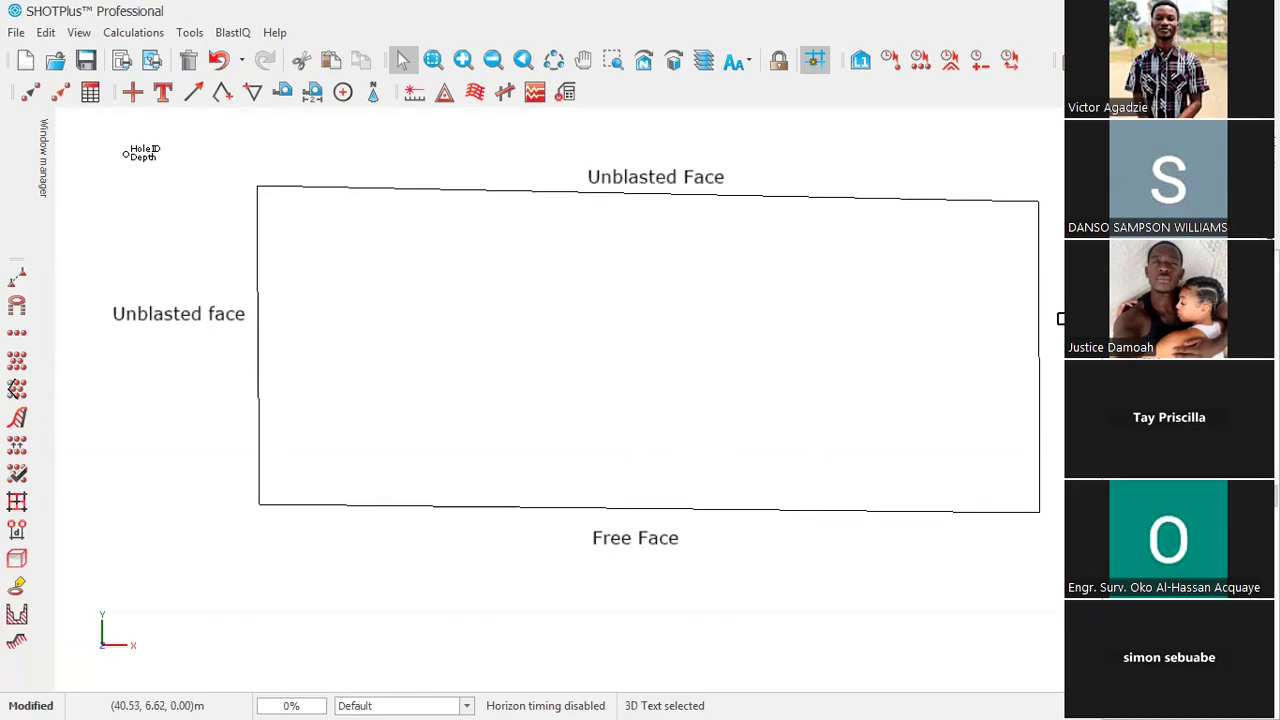
{"action": "left_click_drag", "start_coordinate": [1060, 320], "coordinate": [1044, 333]}
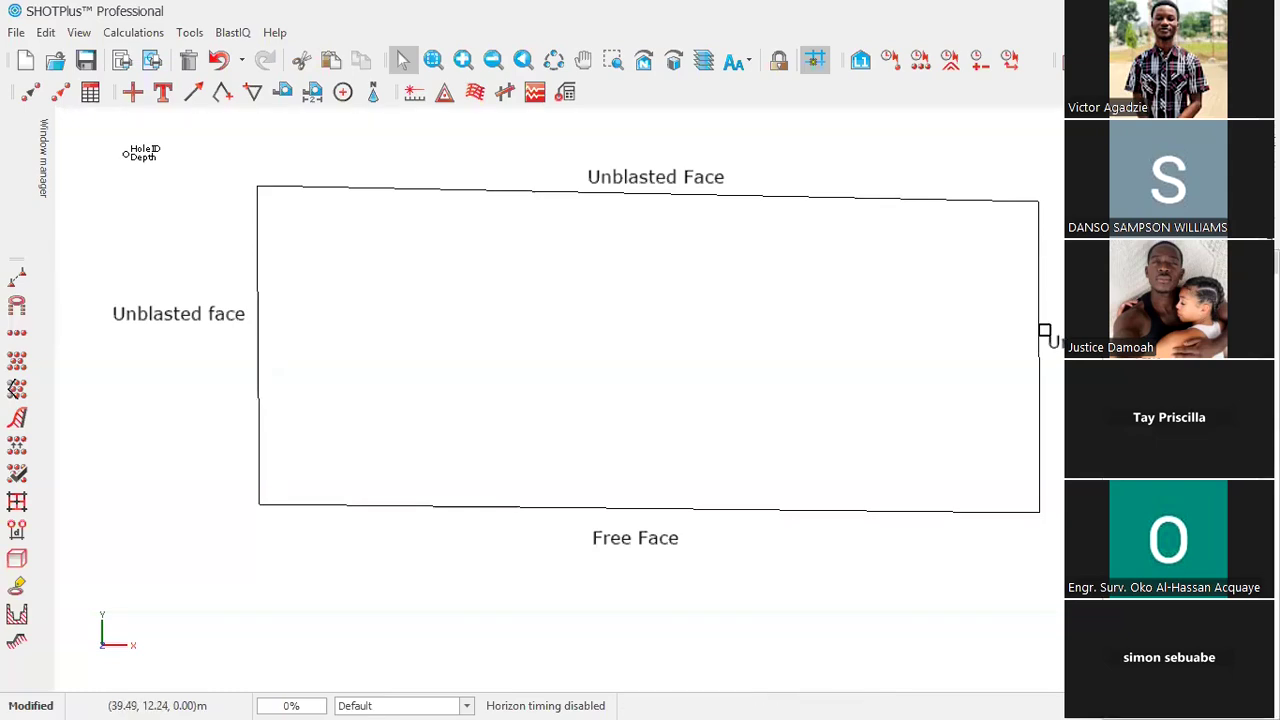
{"action": "left_click", "coordinate": [908, 308]}
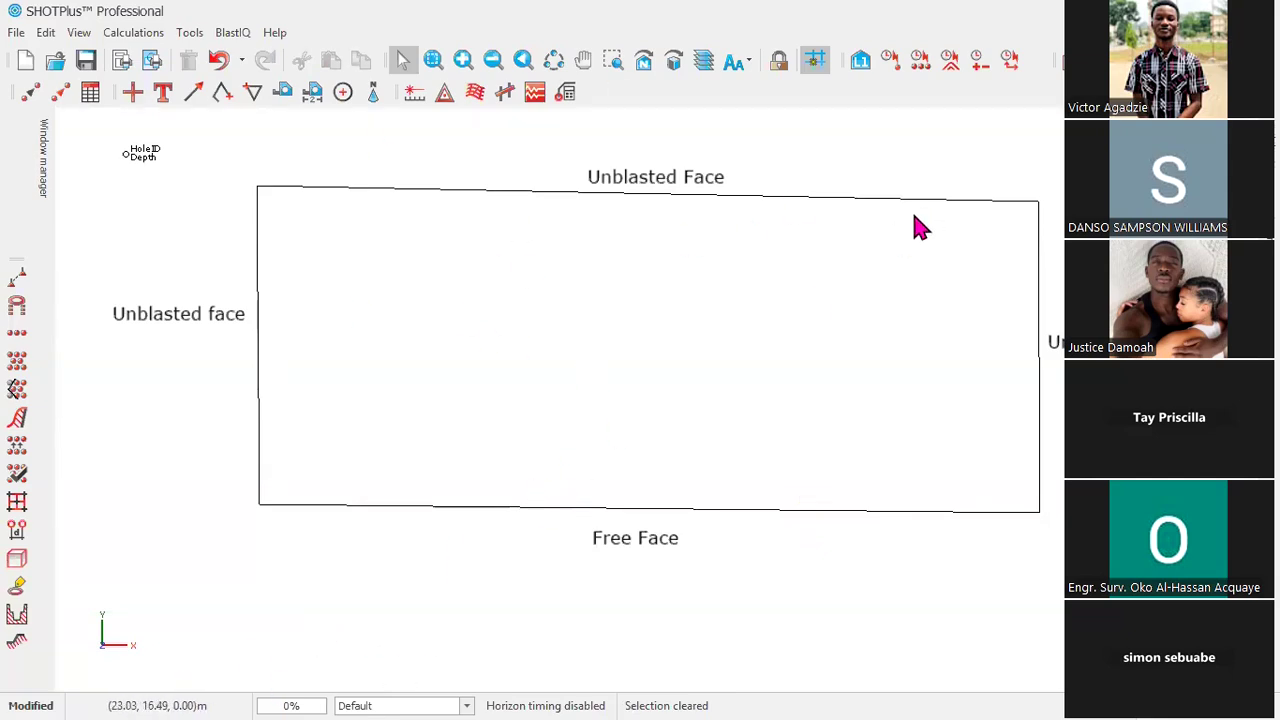
Start a standard hole pattern and set its burden to 4.0 m
{"action": "left_click", "coordinate": [17, 362]}
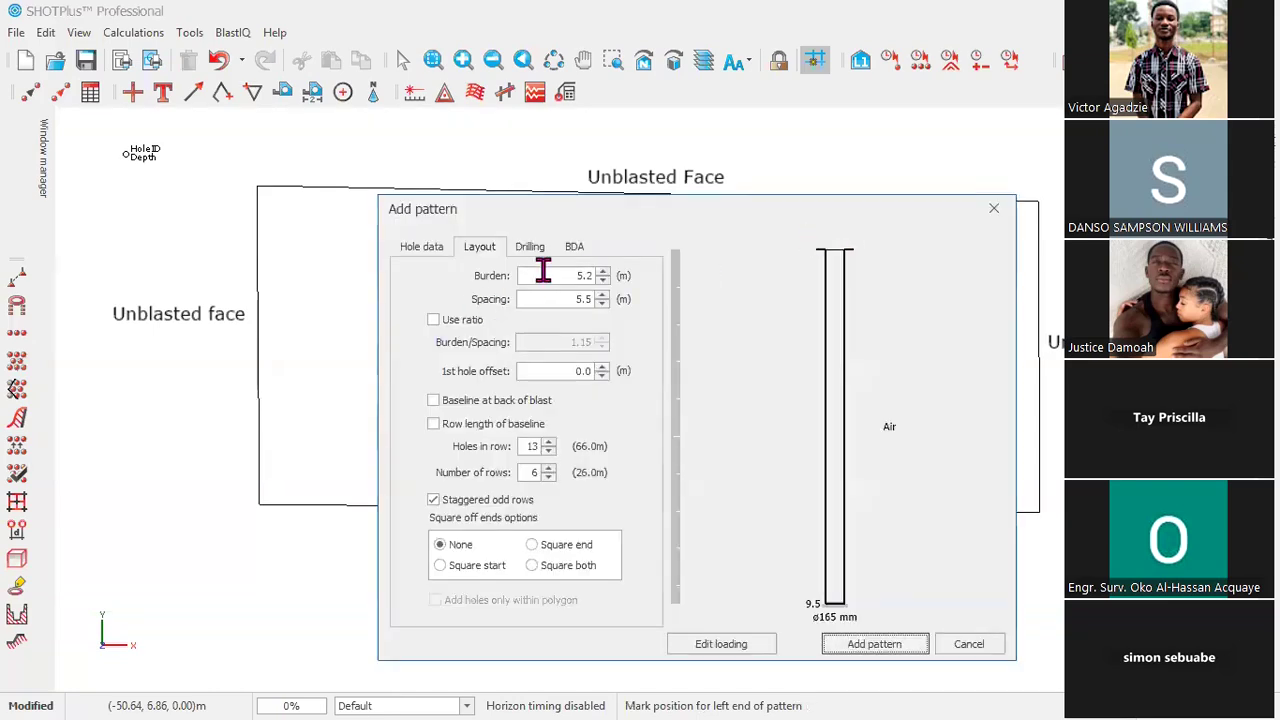
{"action": "left_click_drag", "start_coordinate": [577, 277], "coordinate": [597, 272]}
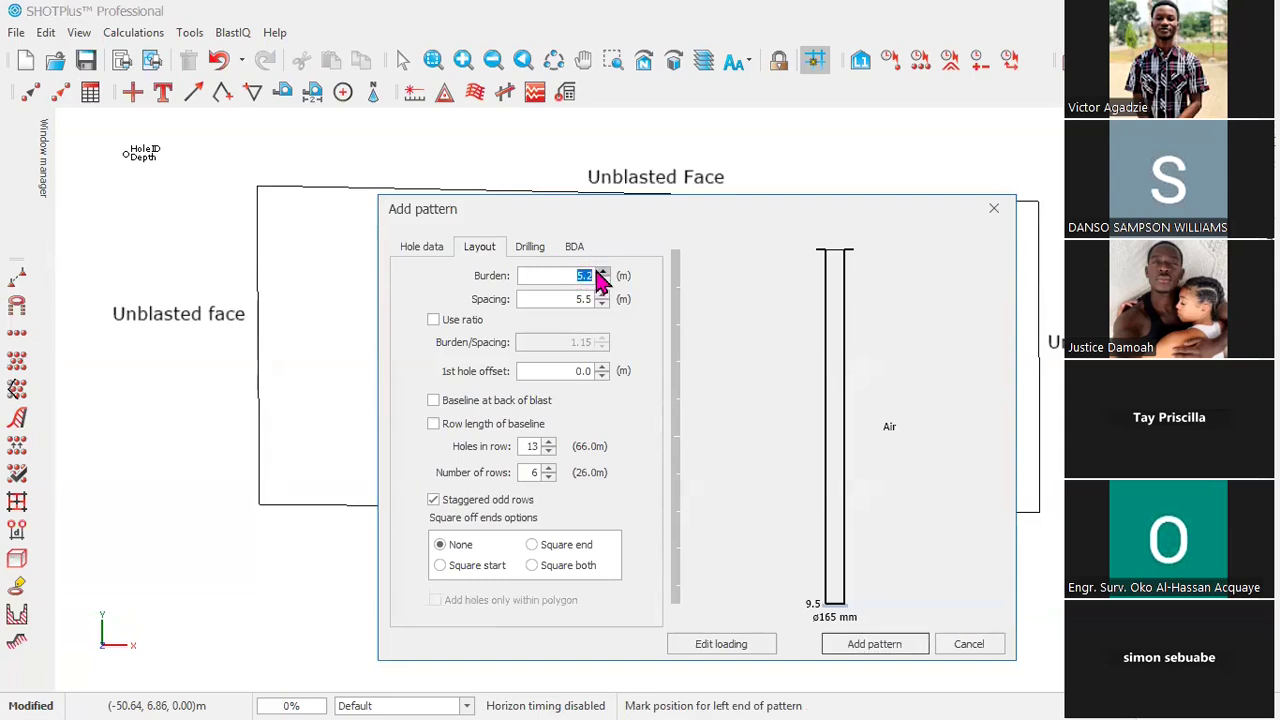
{"action": "type", "text": "4.0"}
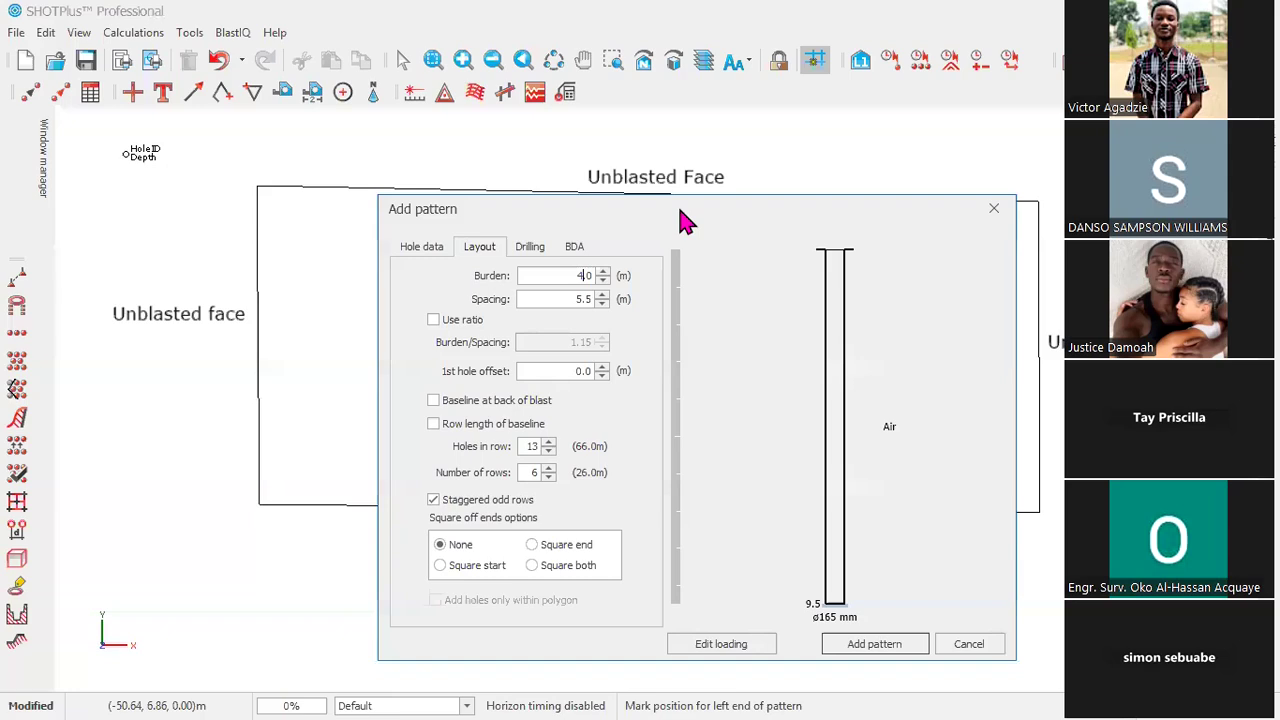
Set the pattern to 13 holes per row and 7 rows, keeping odd rows staggered
{"action": "left_click_drag", "start_coordinate": [680, 220], "coordinate": [616, 555]}
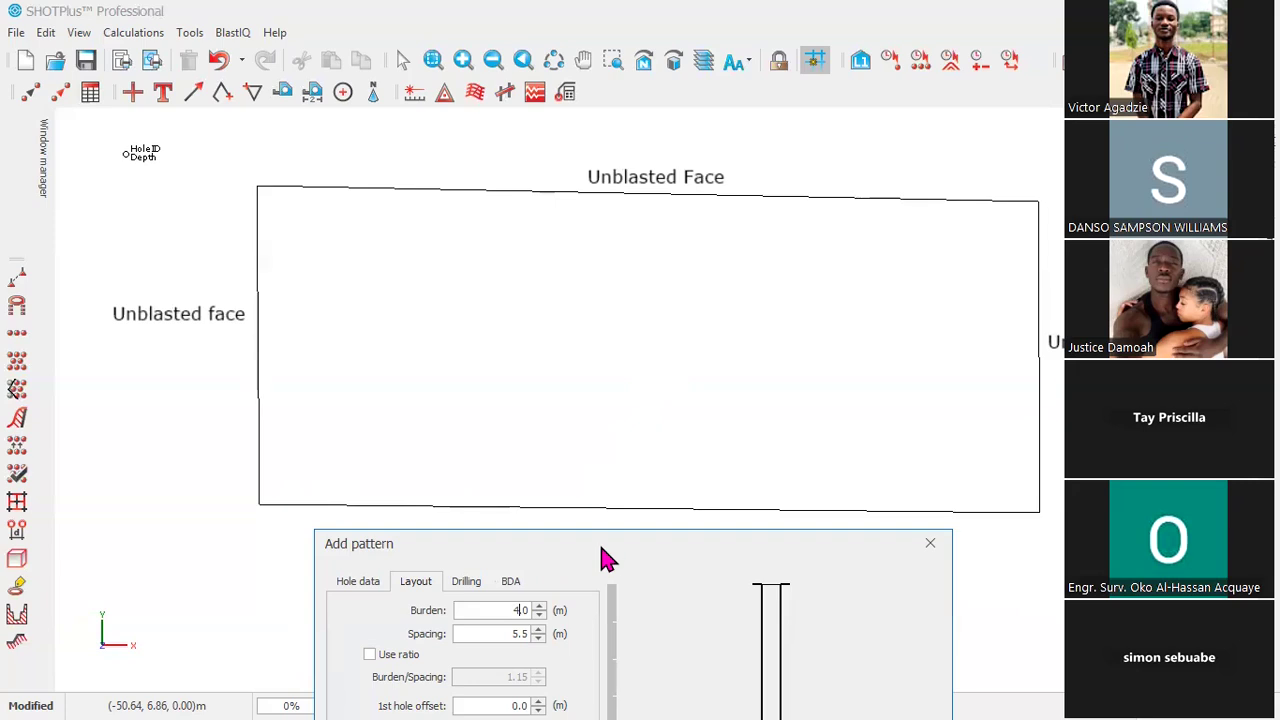
{"action": "left_click_drag", "start_coordinate": [605, 541], "coordinate": [532, 615]}
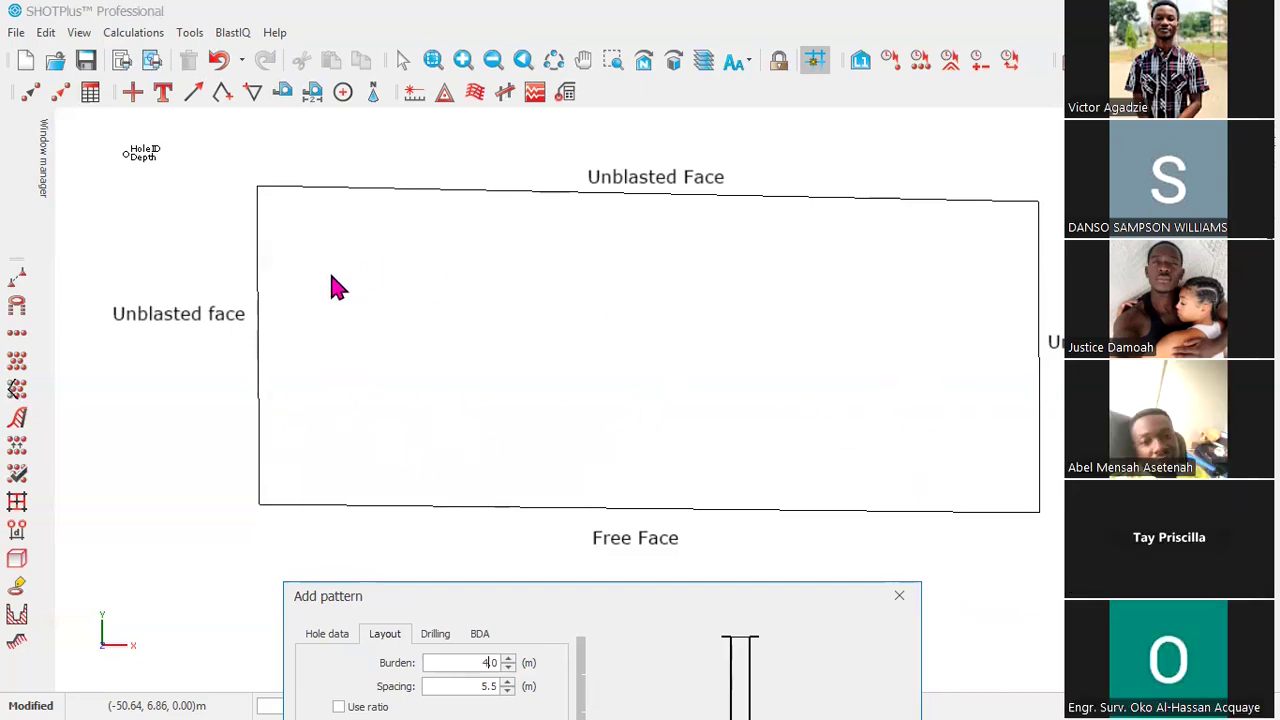
{"action": "left_click_drag", "start_coordinate": [571, 596], "coordinate": [685, 210]}
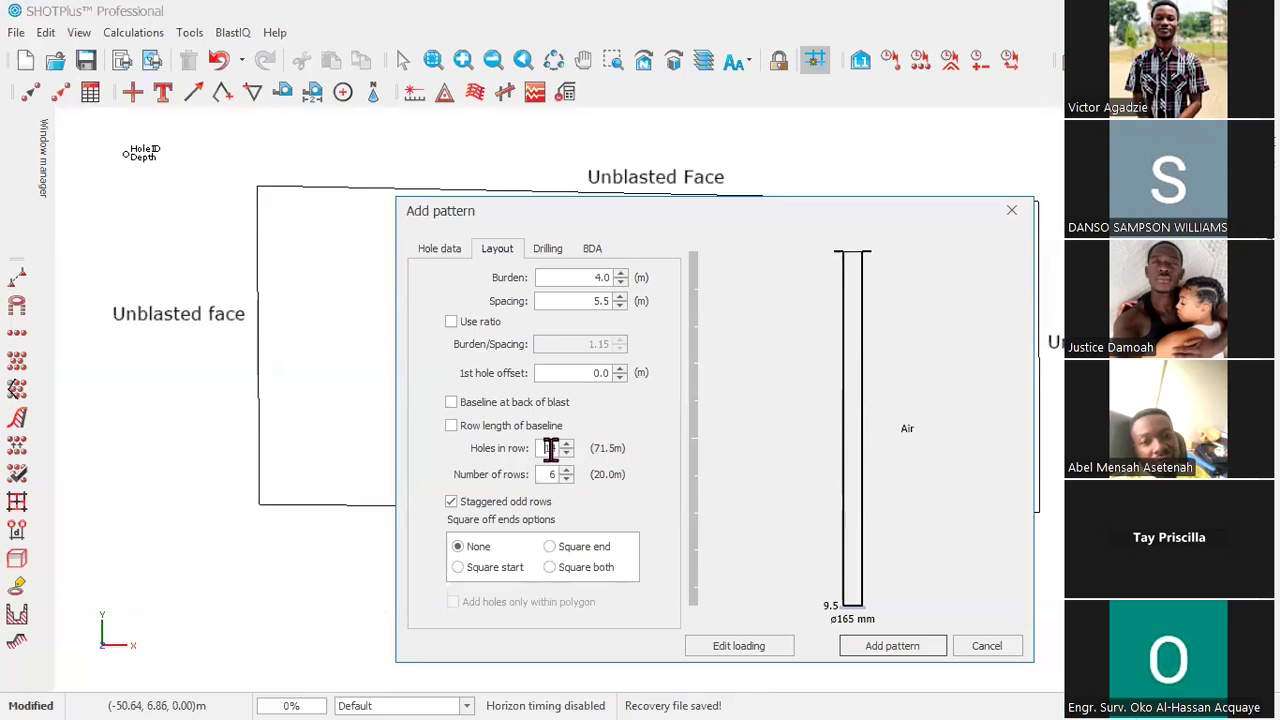
{"action": "left_click", "coordinate": [567, 453]}
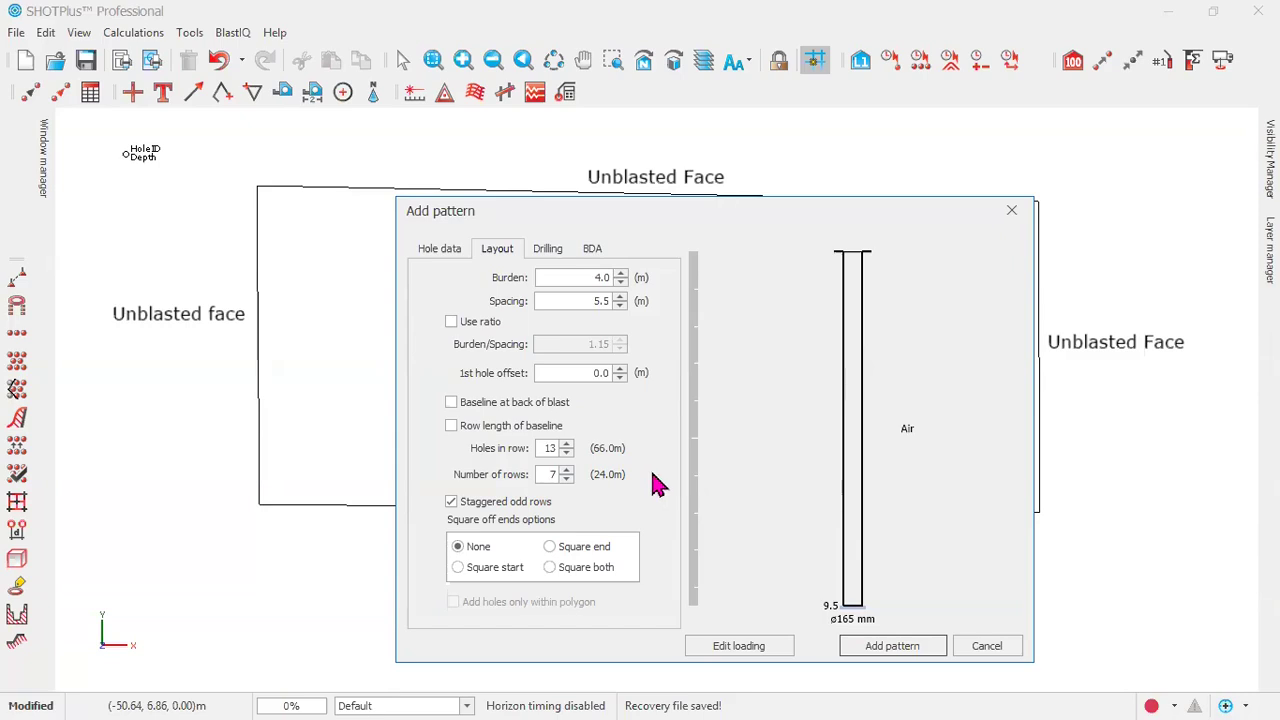
{"action": "left_click", "coordinate": [454, 504]}
{"action": "left_click", "coordinate": [456, 505]}
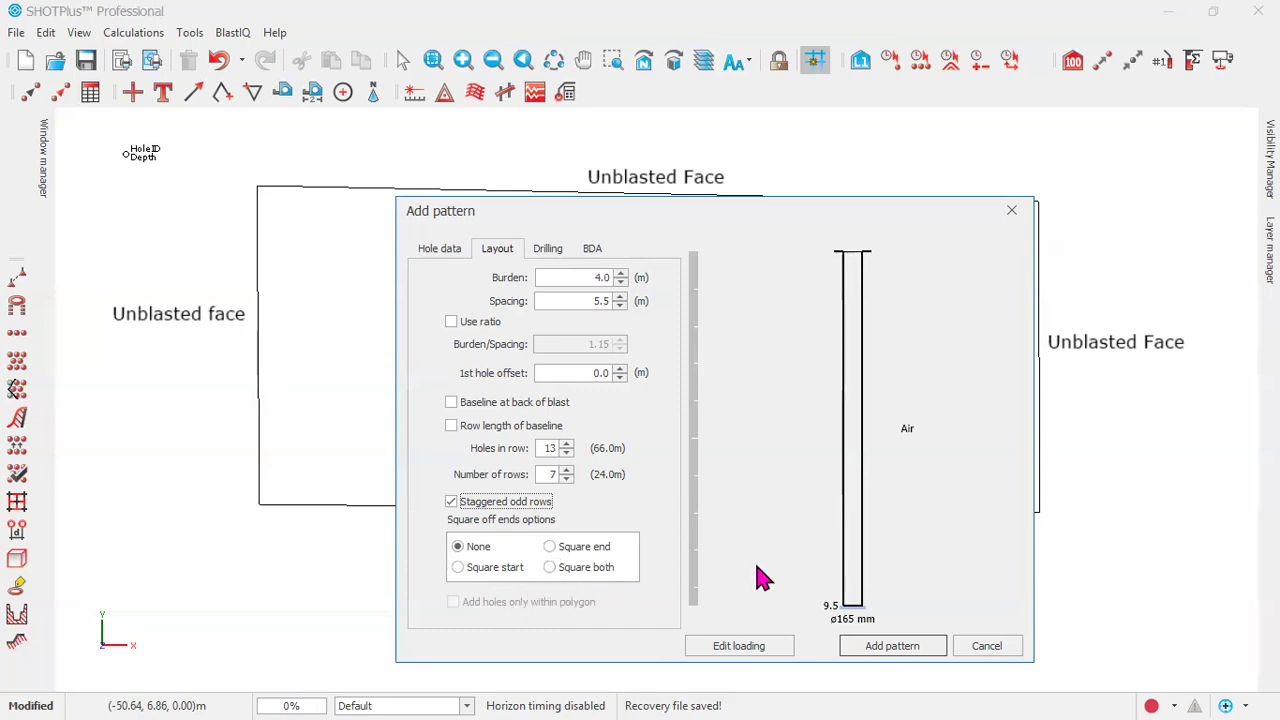
Add the pattern with its baseline starting at the polygon's lower-left corner and running along the free face edge
{"action": "left_click", "coordinate": [893, 646]}
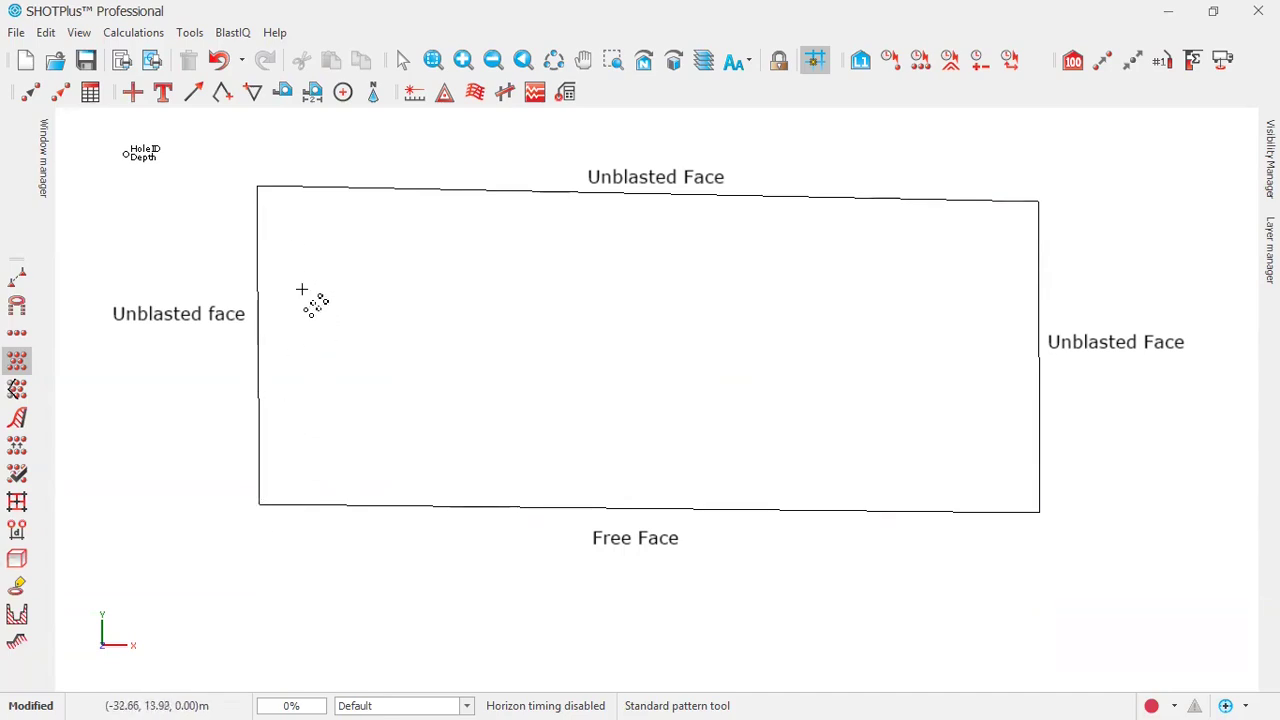
{"action": "left_click", "coordinate": [258, 505]}
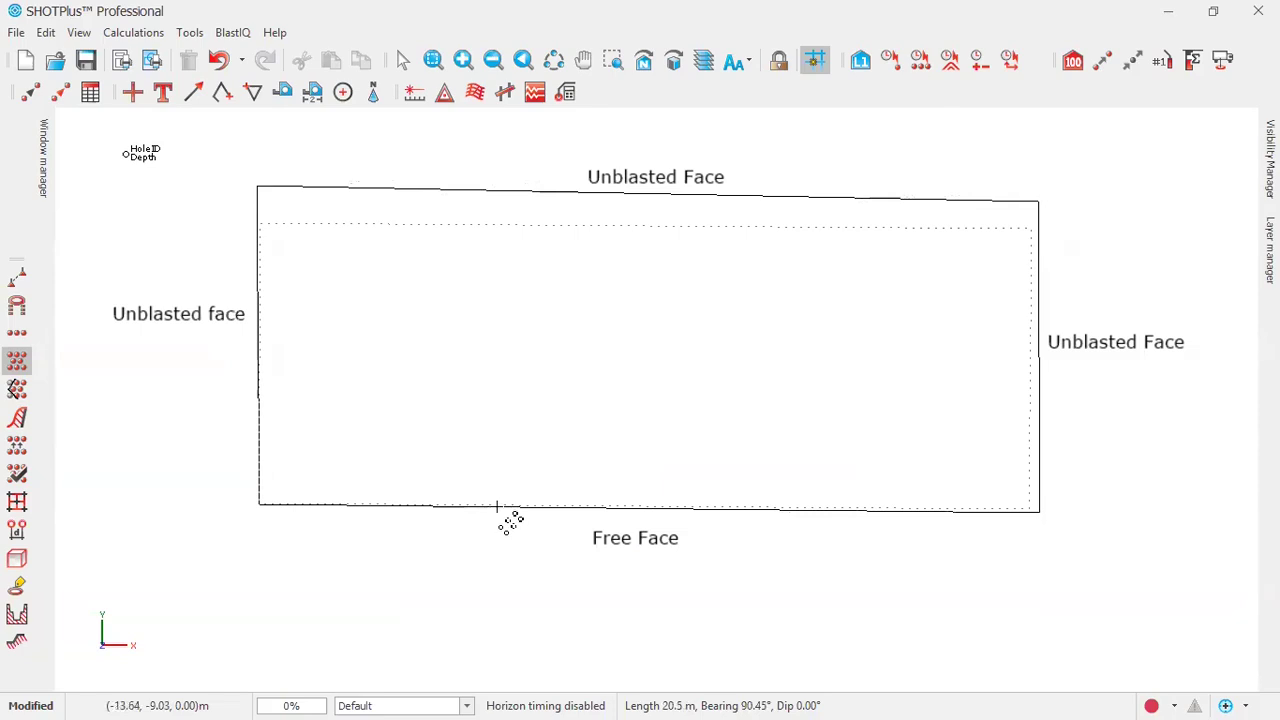
{"action": "left_click", "coordinate": [497, 507]}
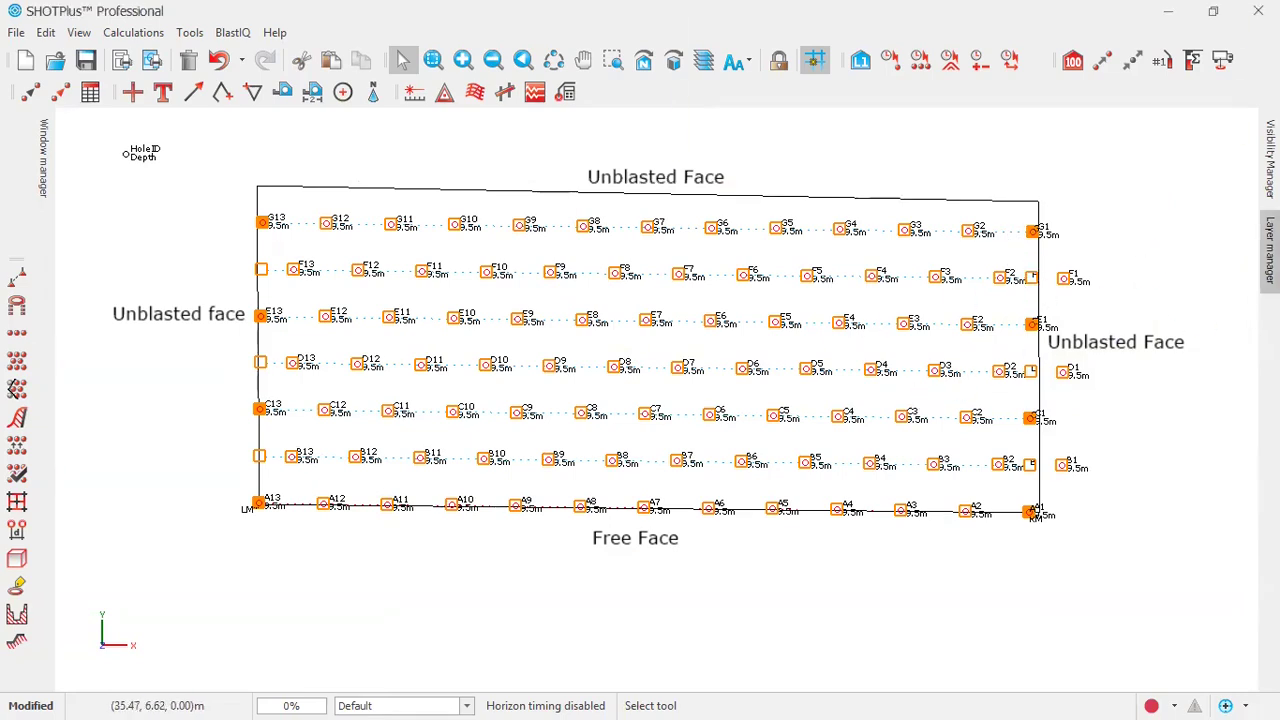
Hide the hole length and hole ID labels on the pattern and deselect all holes
{"action": "left_click", "coordinate": [1270, 160]}
{"action": "left_click", "coordinate": [1045, 227]}
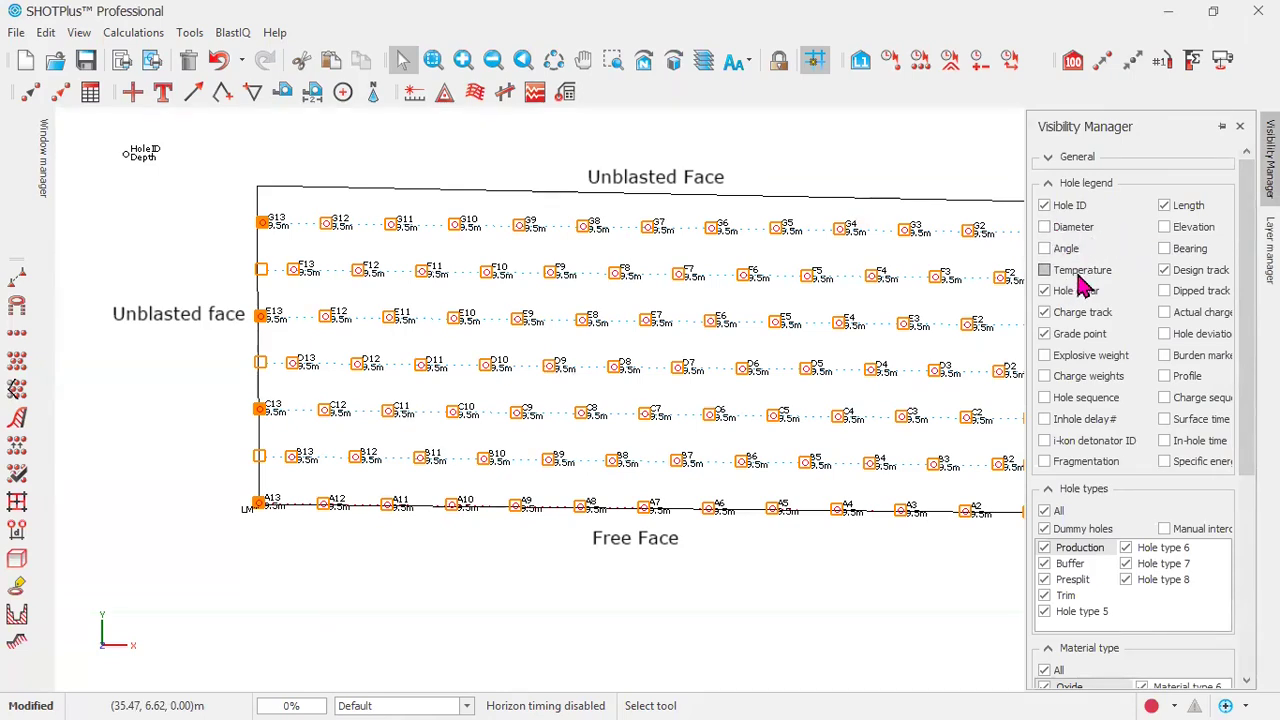
{"action": "left_click", "coordinate": [1165, 206]}
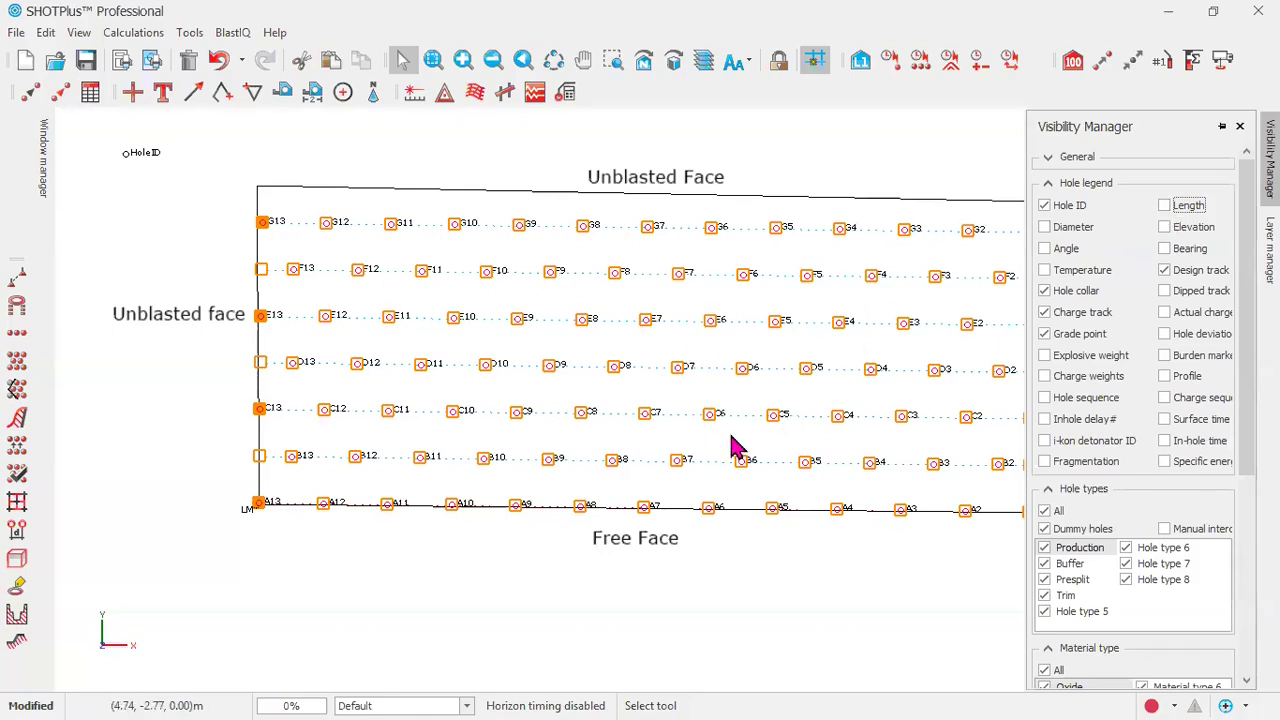
{"action": "left_click", "coordinate": [1045, 207]}
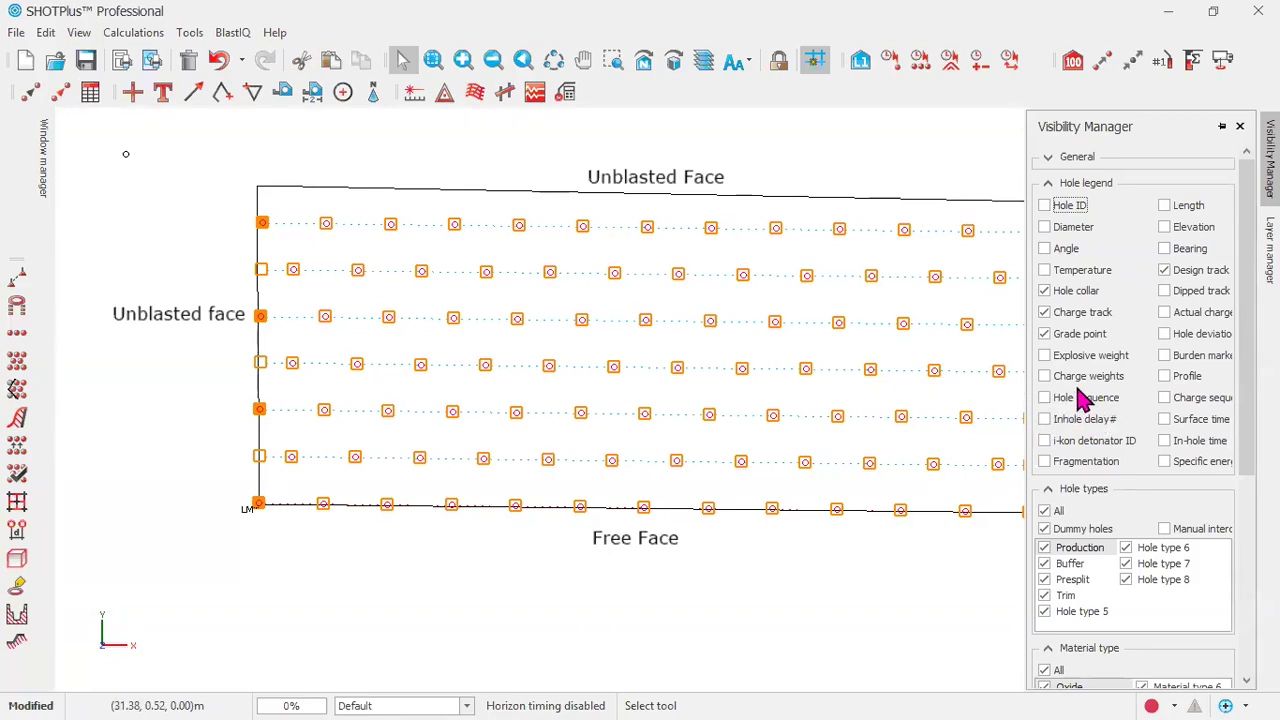
{"action": "scroll", "coordinate": [1095, 405], "scroll_direction": "down", "scroll_amount": 3}
{"action": "scroll", "coordinate": [1110, 417], "scroll_direction": "up", "scroll_amount": 3}
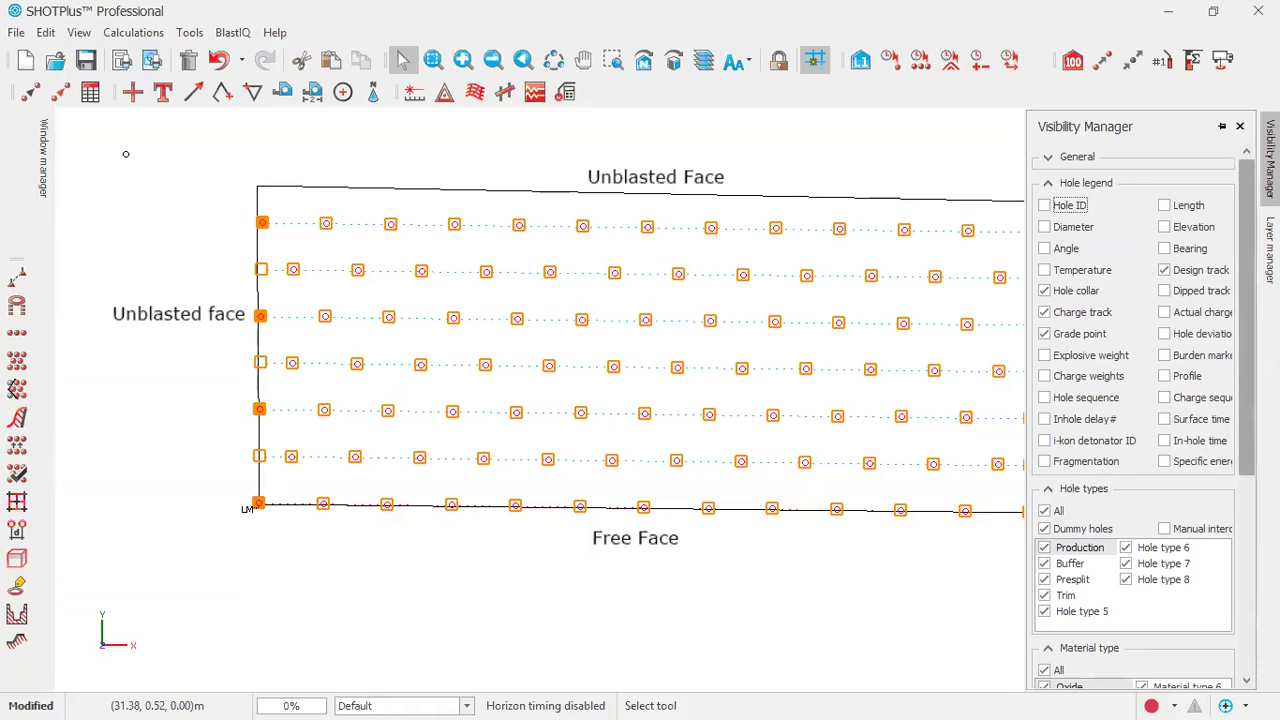
{"action": "left_click", "coordinate": [1223, 128]}
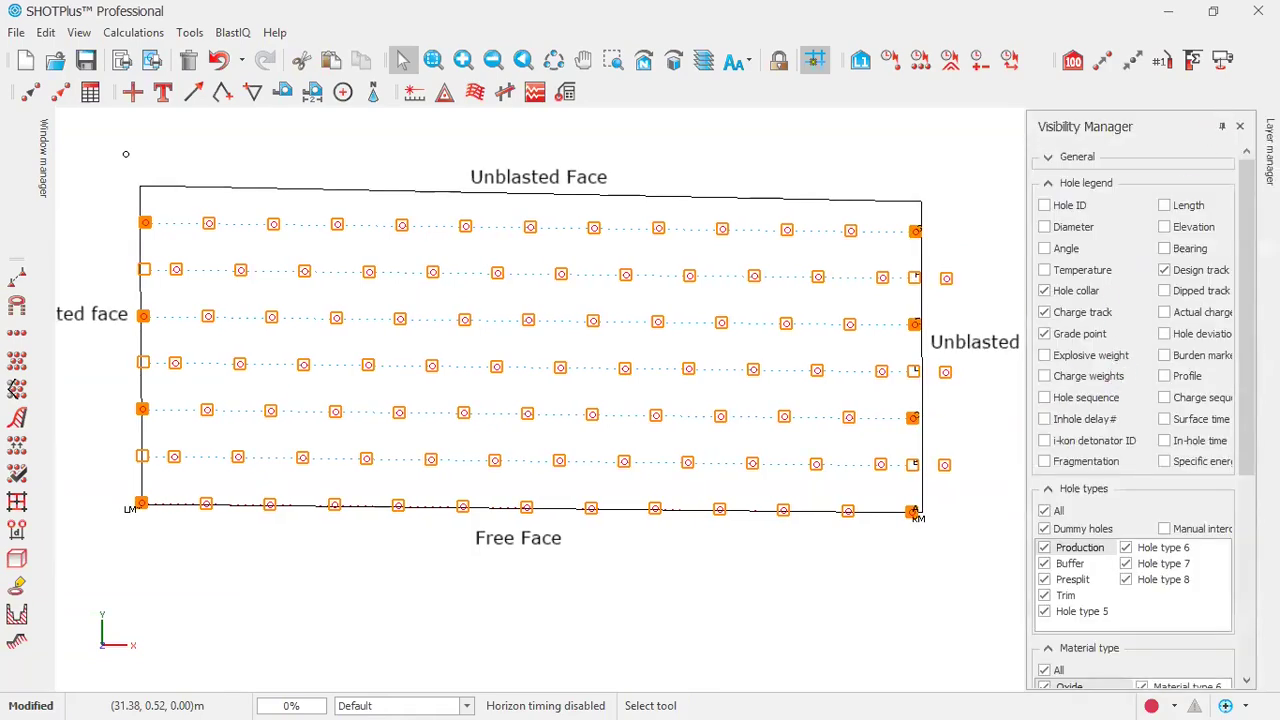
{"action": "left_click", "coordinate": [1222, 127]}
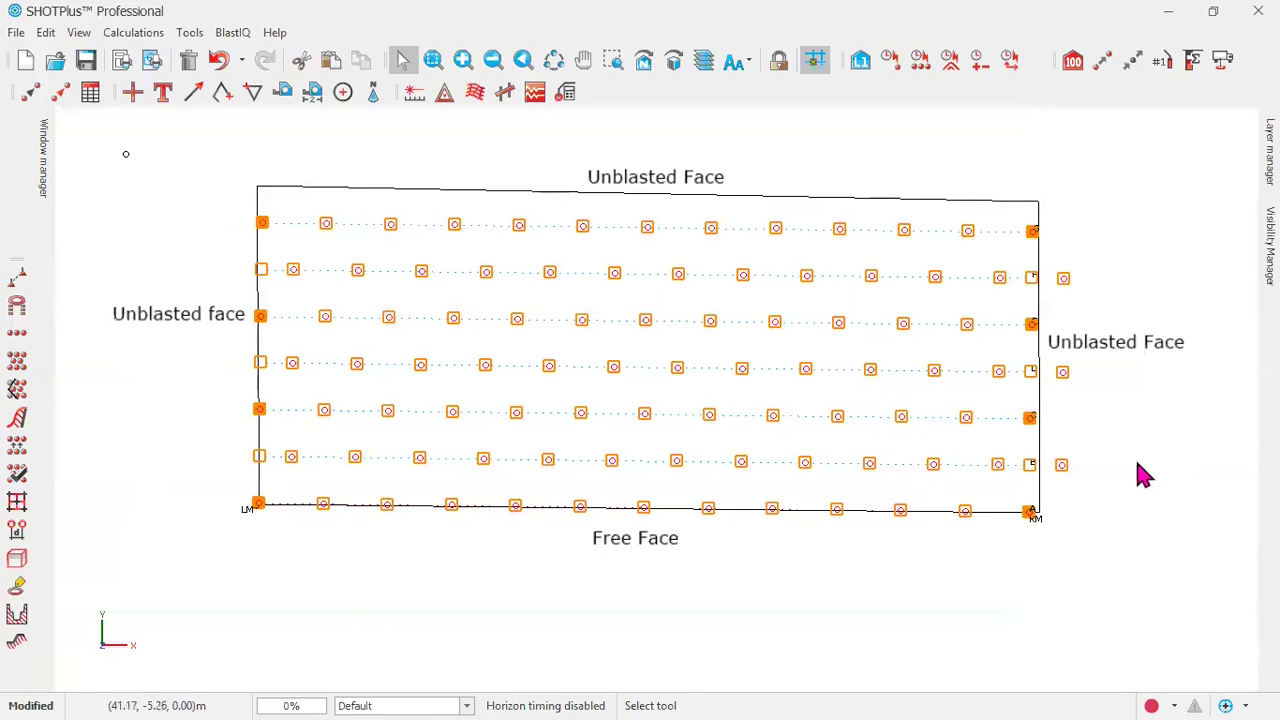
{"action": "left_click", "coordinate": [1143, 411]}
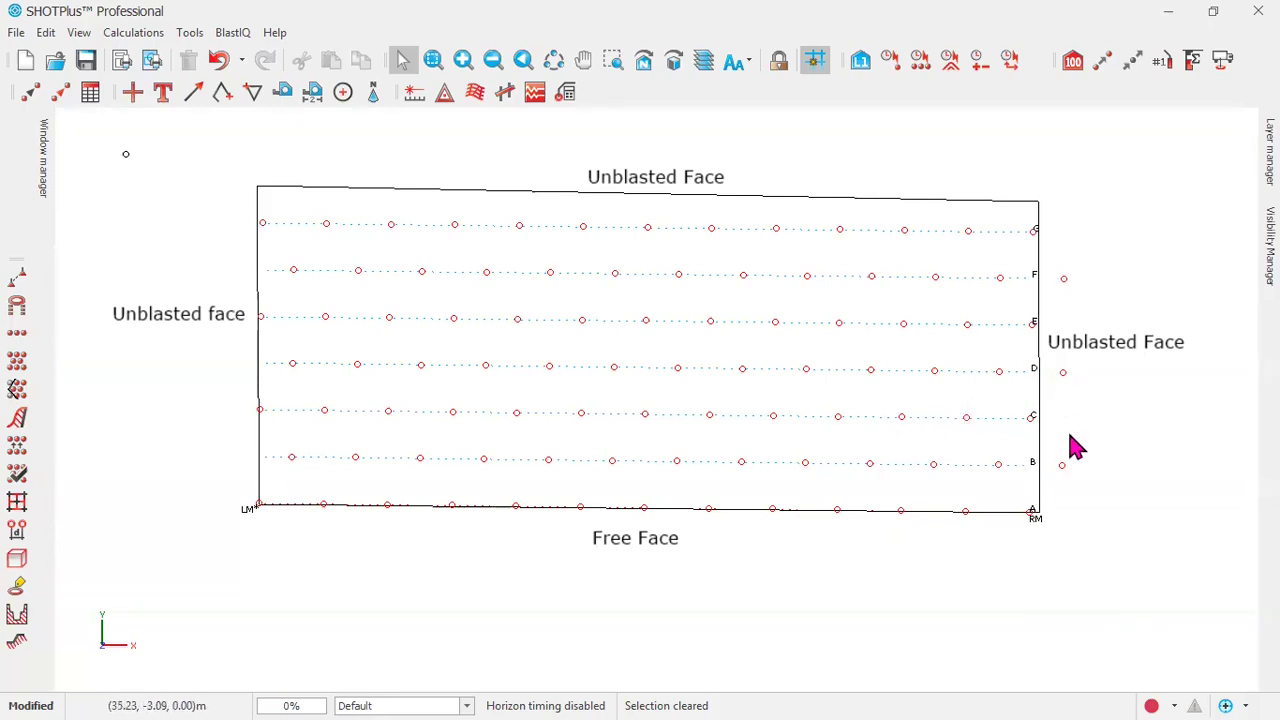
Delete the three blast holes F1, D1 and B1 lying outside the polygon's right edge
{"action": "left_click", "coordinate": [1064, 280]}
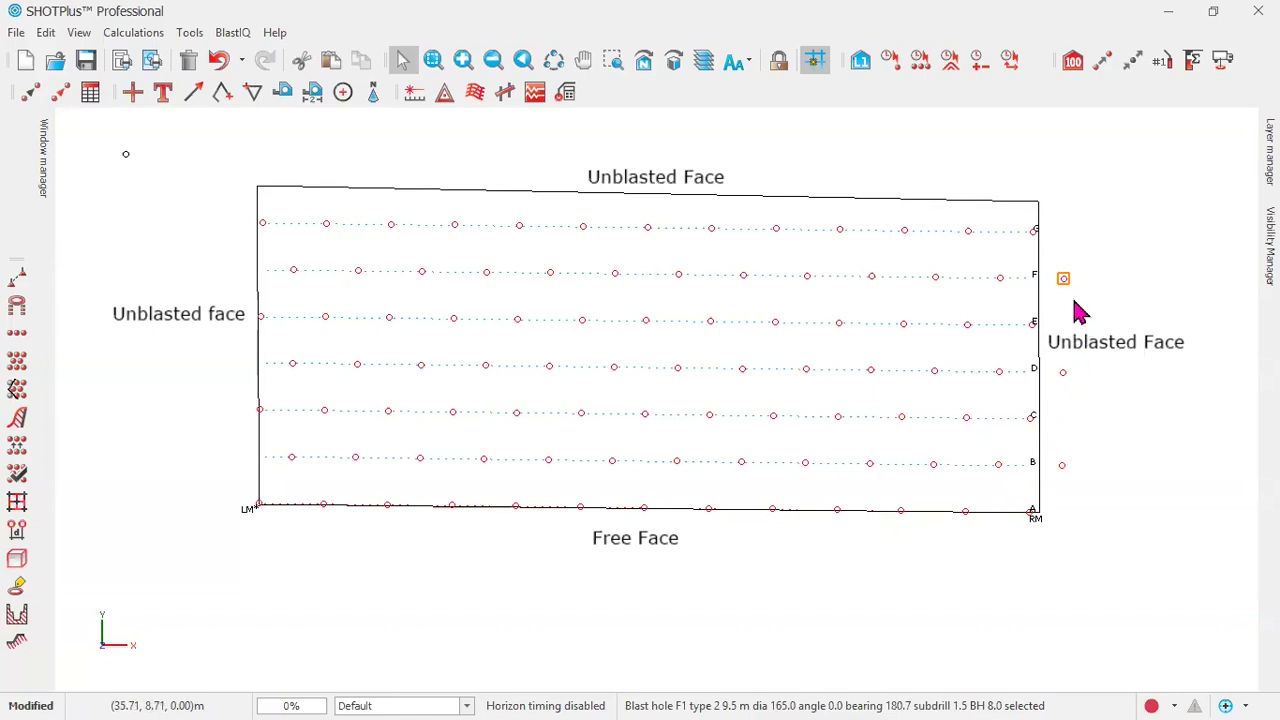
{"action": "left_click", "coordinate": [1062, 374]}
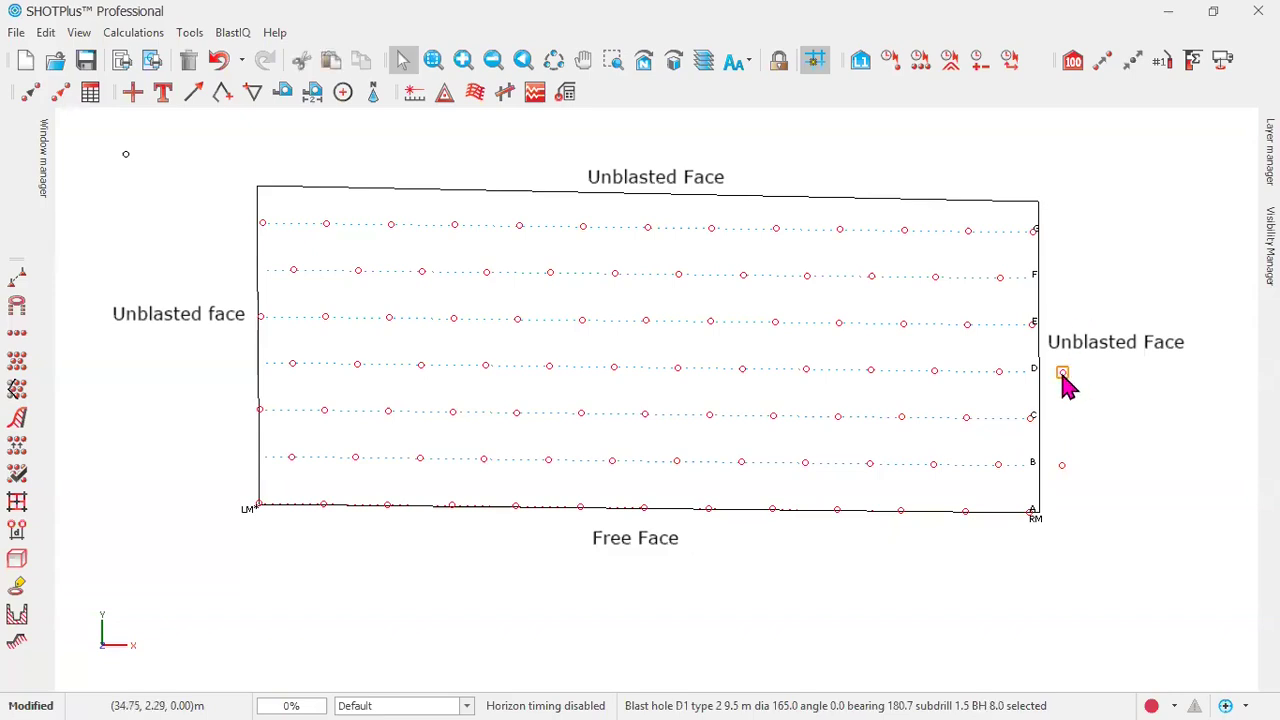
{"action": "right_click", "coordinate": [1063, 379]}
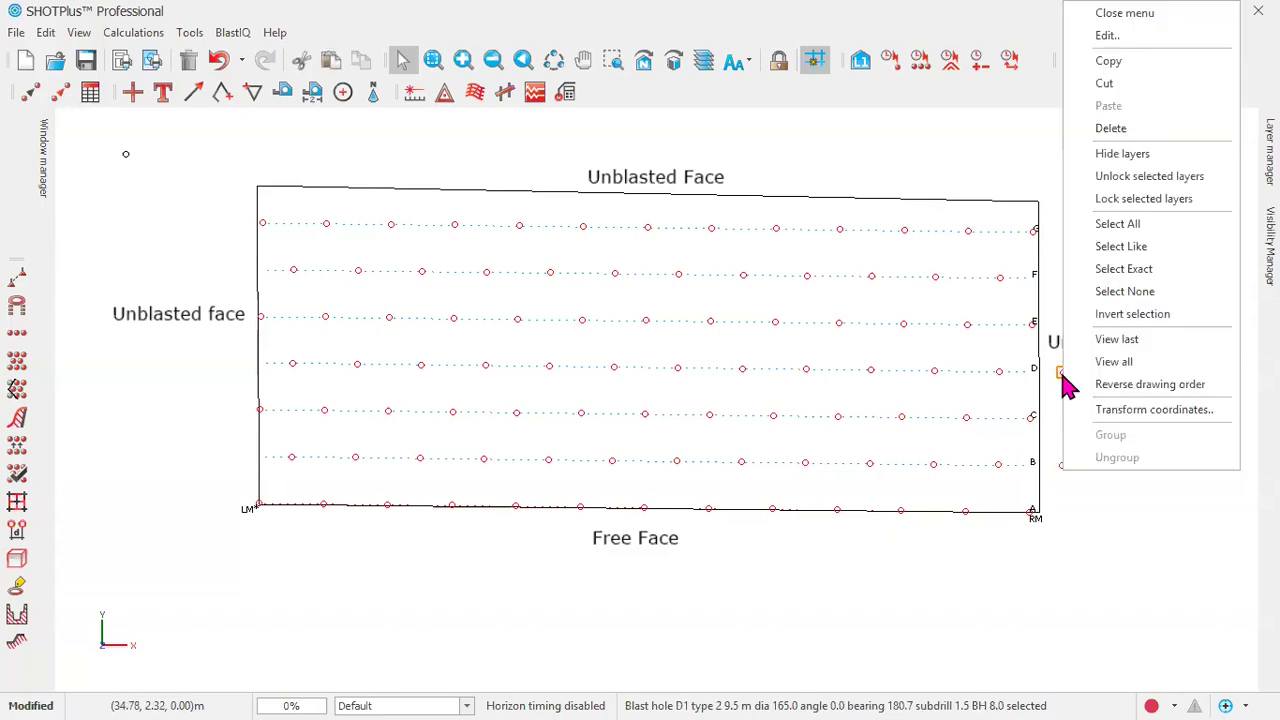
{"action": "left_click", "coordinate": [1133, 133]}
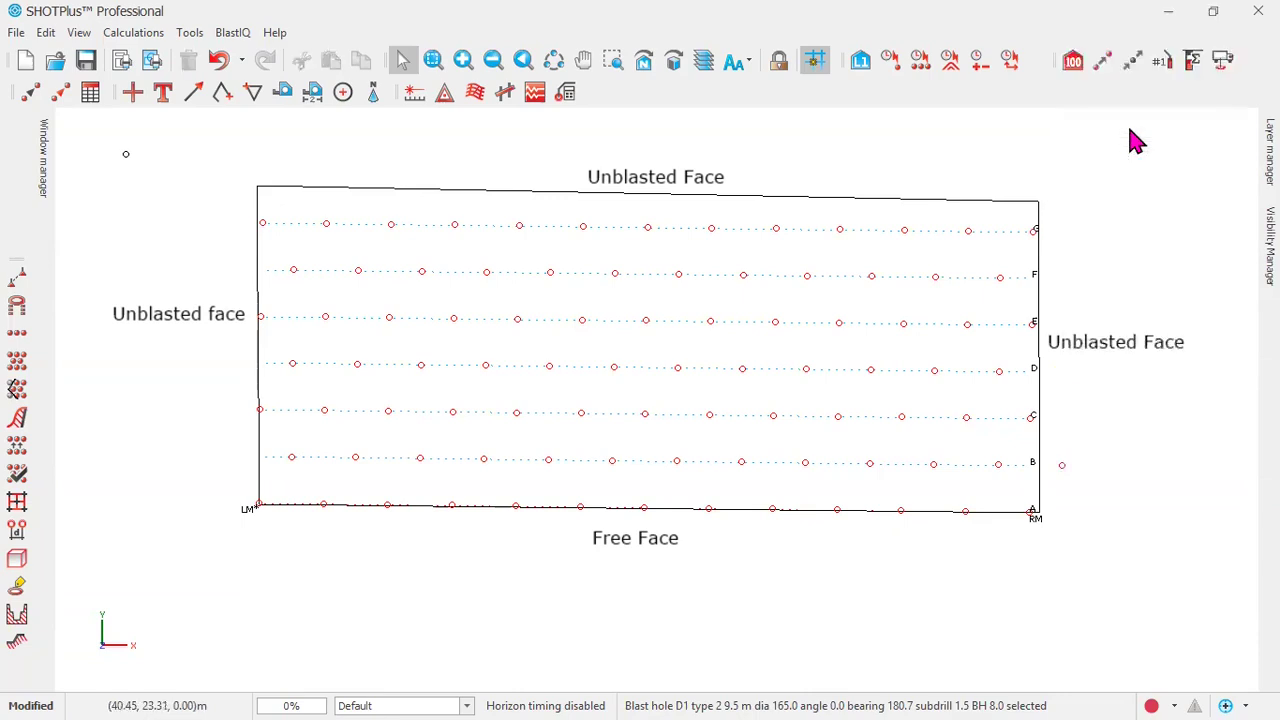
{"action": "left_click", "coordinate": [1062, 463]}
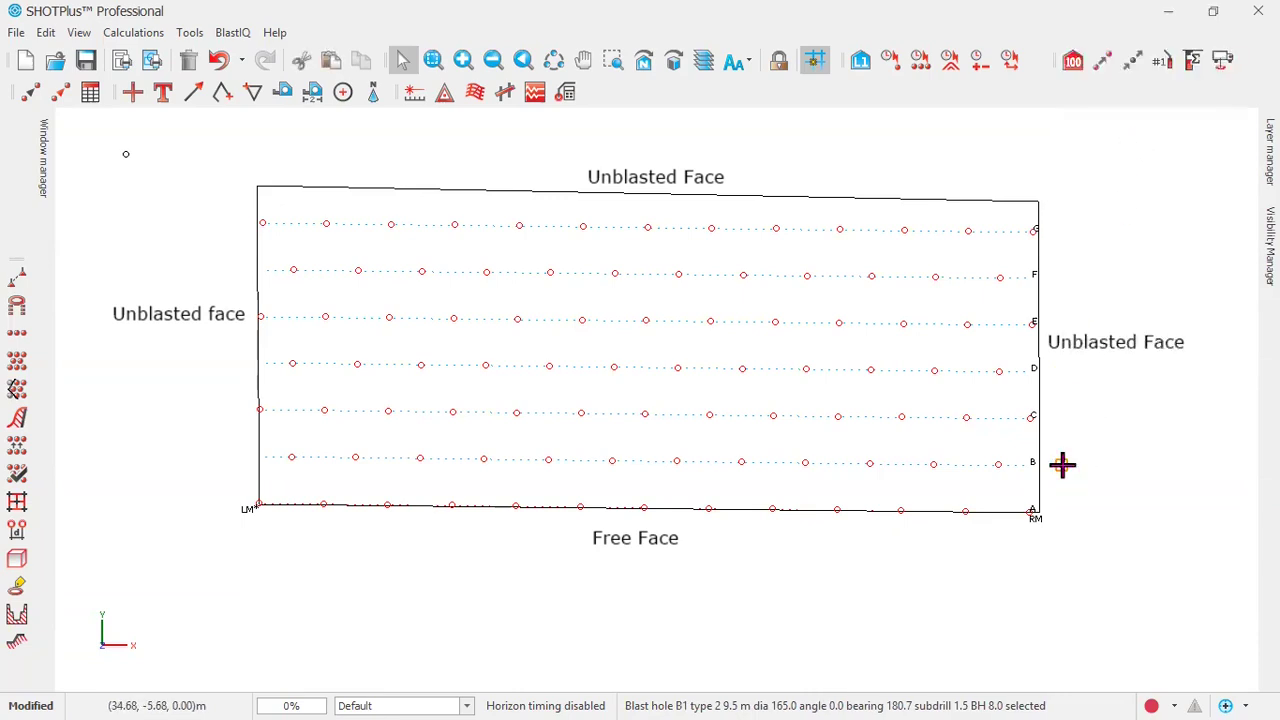
{"action": "right_click", "coordinate": [1062, 463]}
{"action": "left_click", "coordinate": [1100, 126]}
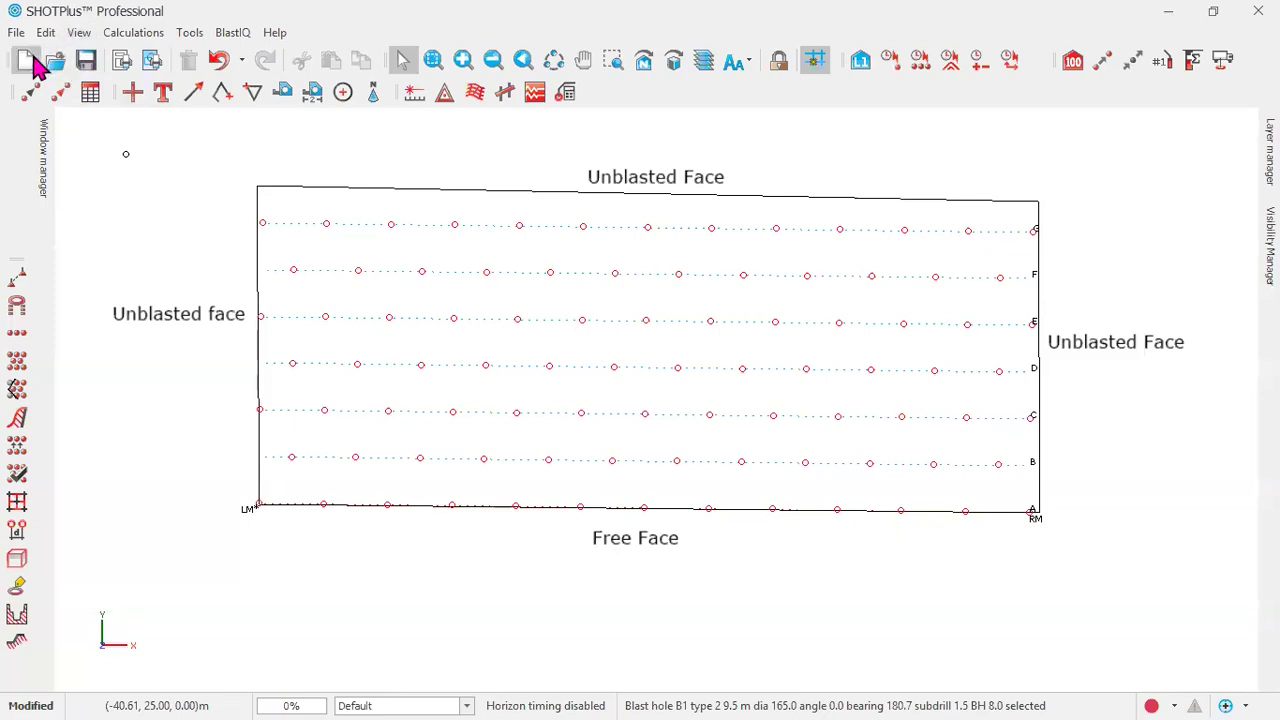
{"action": "left_click", "coordinate": [293, 193]}
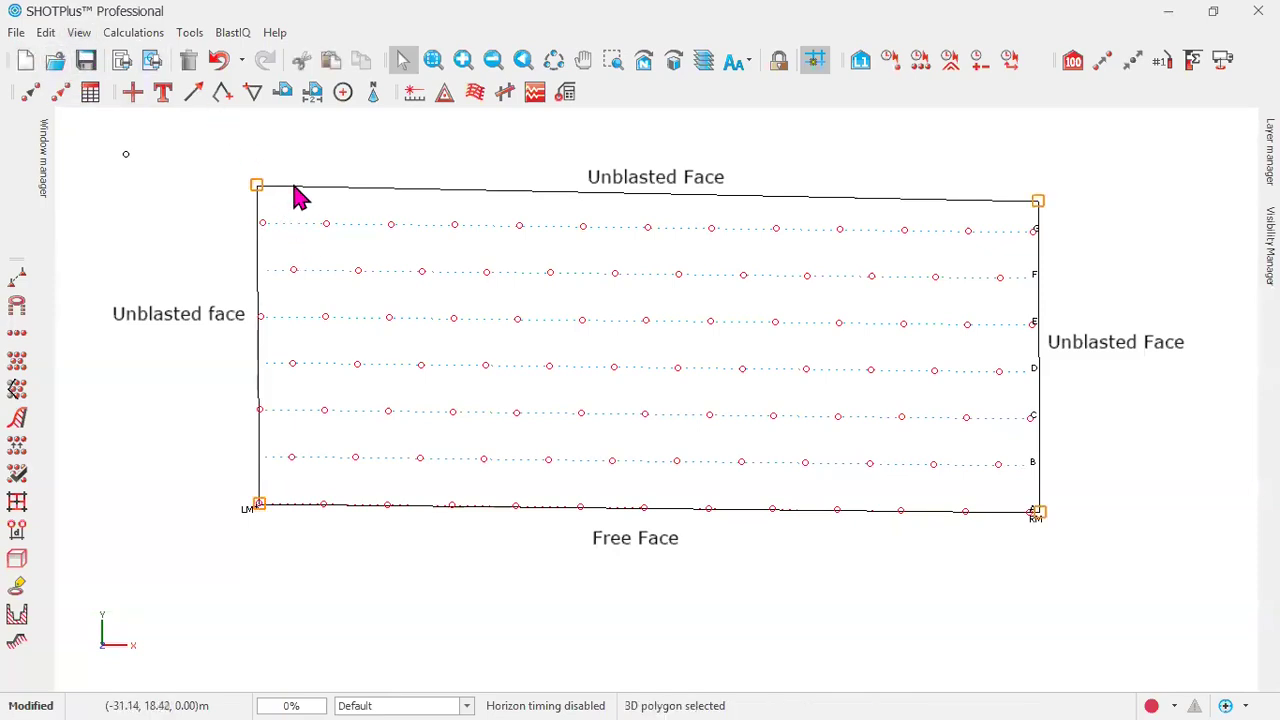
{"action": "right_click", "coordinate": [294, 186]}
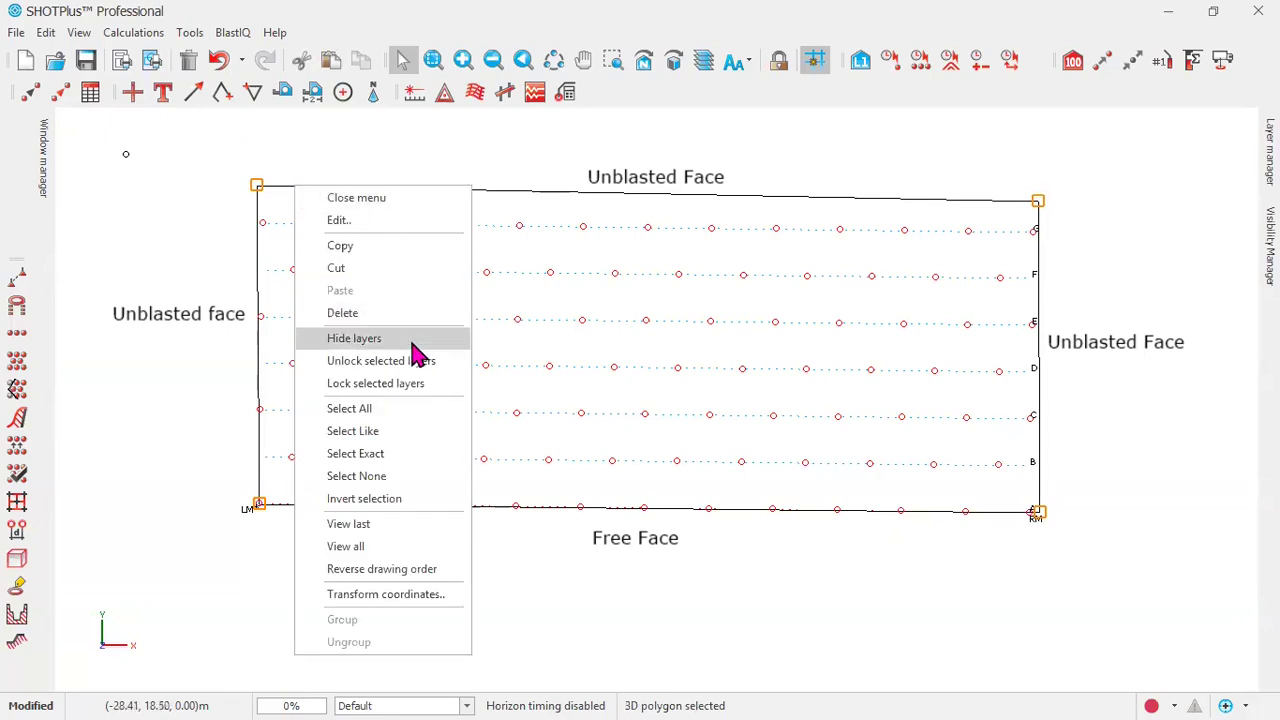
{"action": "right_click", "coordinate": [1038, 199]}
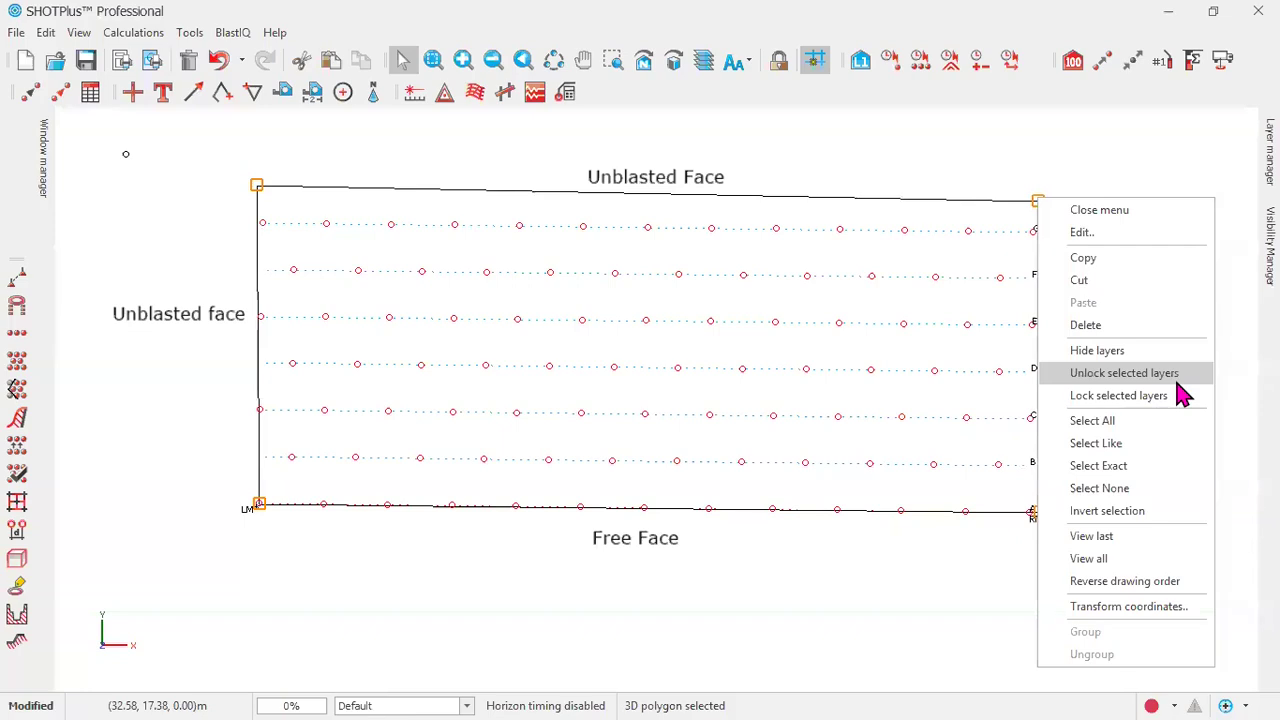
{"action": "right_click", "coordinate": [282, 184]}
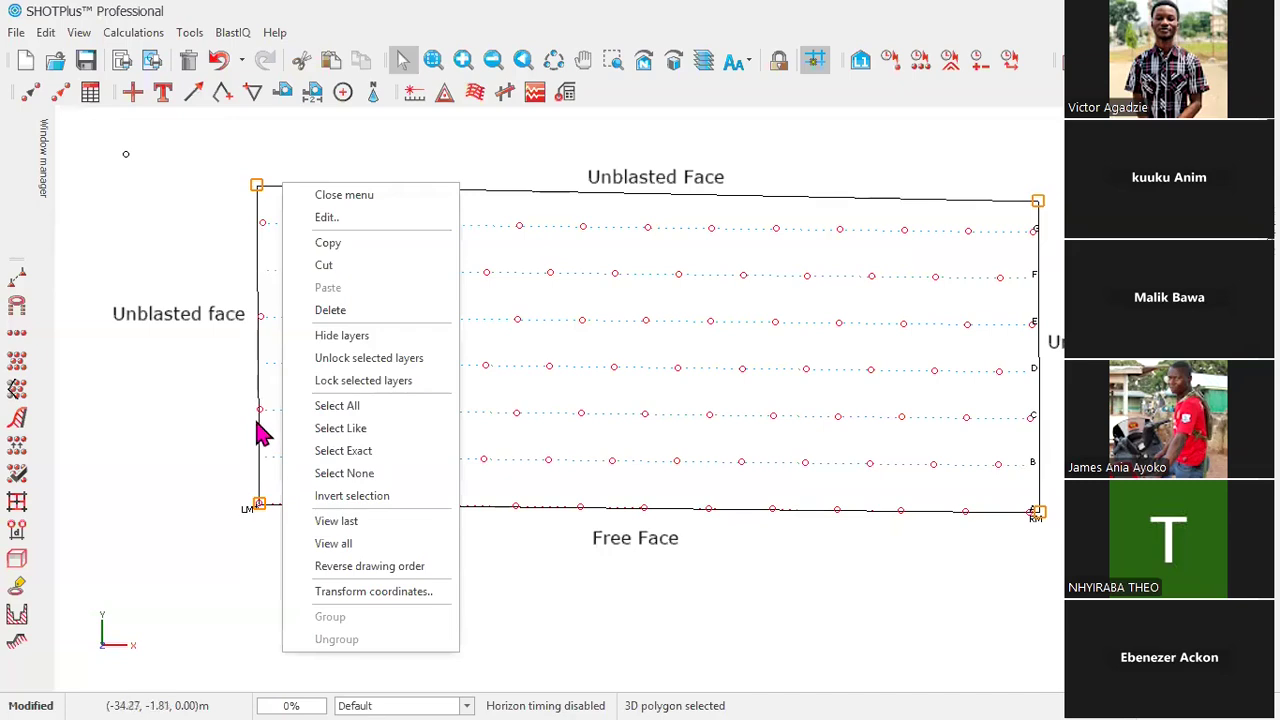
{"action": "left_click", "coordinate": [356, 383]}
{"action": "left_click", "coordinate": [306, 177]}
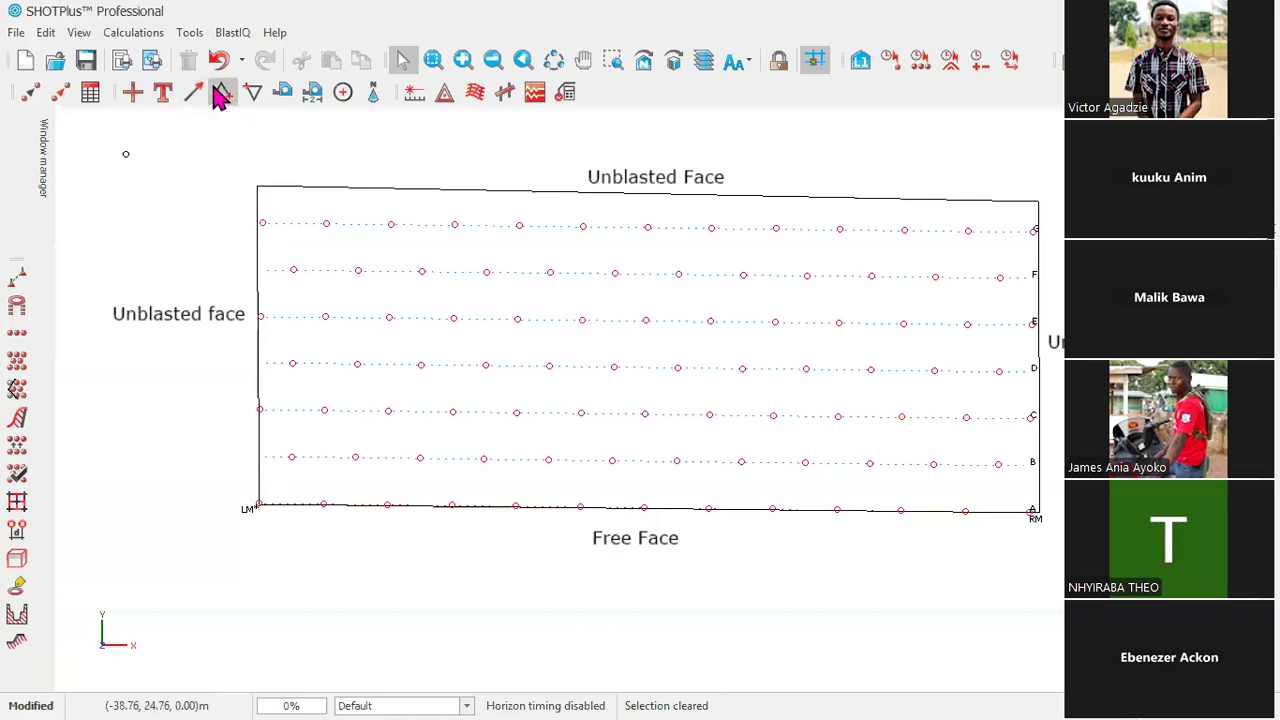
Enclose the whole hole pattern with a selection polygon to select its objects, and clear the selection
{"action": "left_click", "coordinate": [262, 225]}
{"action": "left_click", "coordinate": [267, 204]}
{"action": "left_click", "coordinate": [291, 202]}
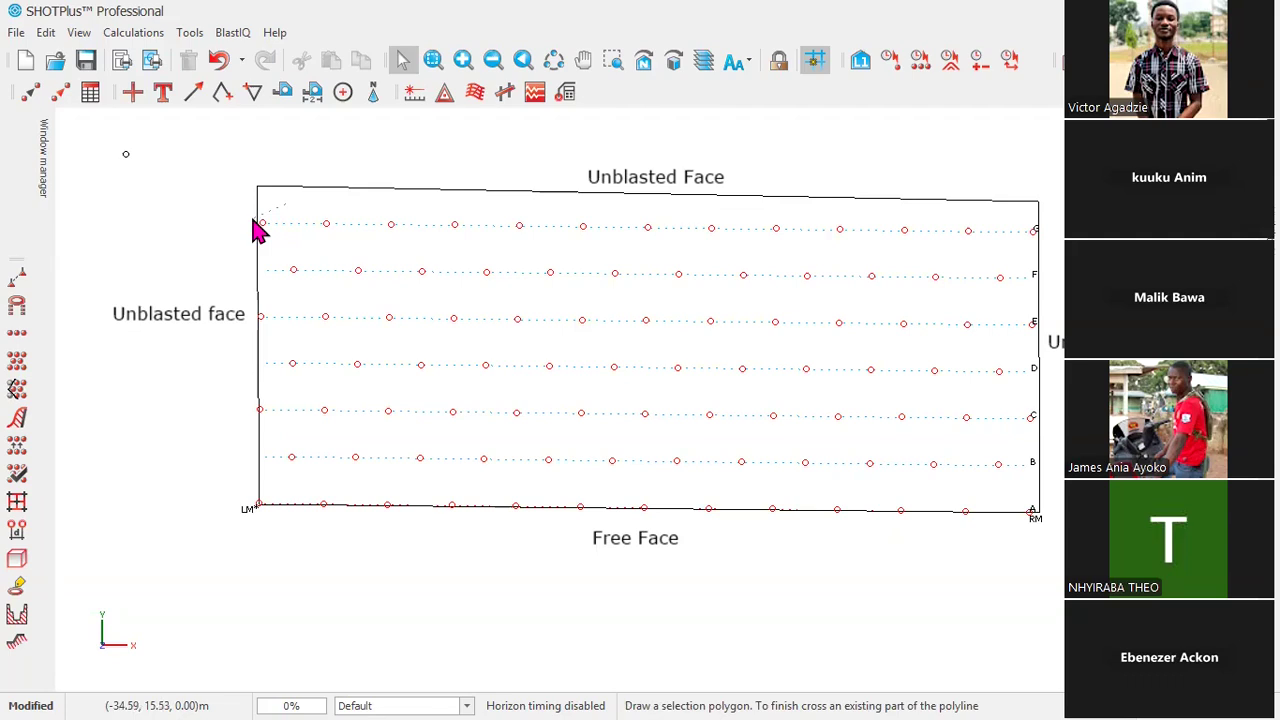
{"action": "left_click", "coordinate": [254, 222]}
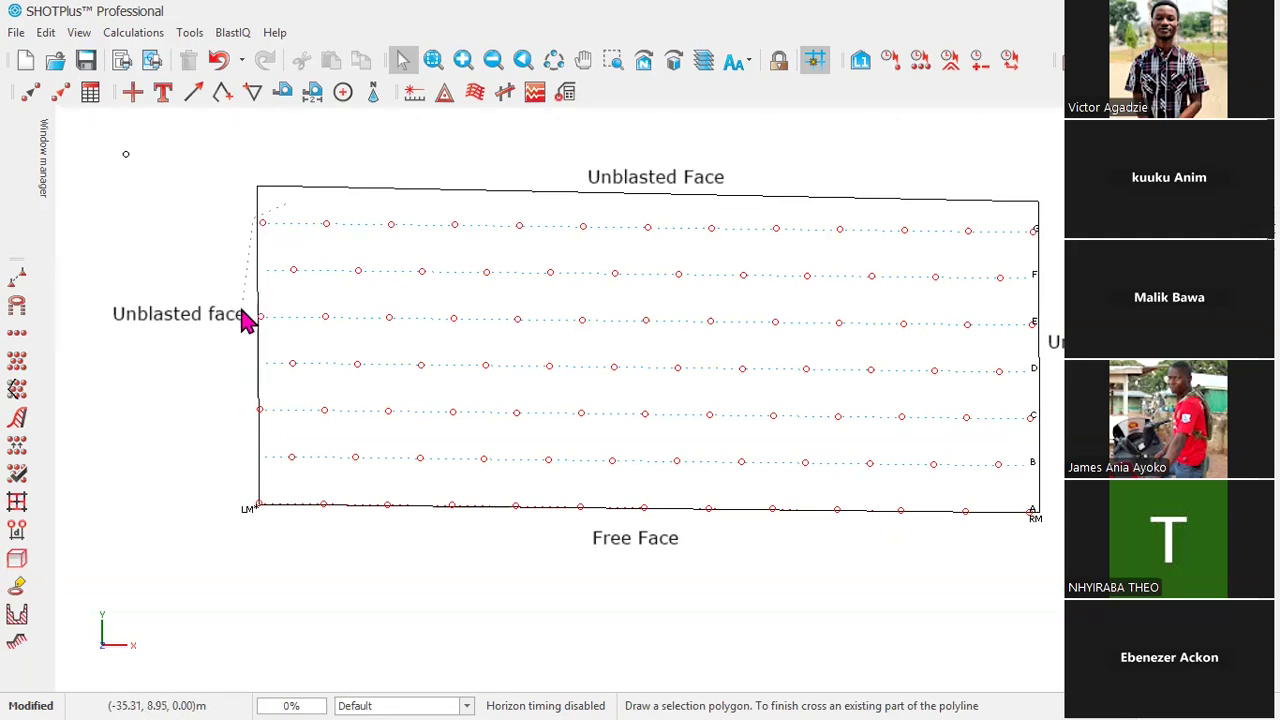
{"action": "left_click", "coordinate": [255, 504]}
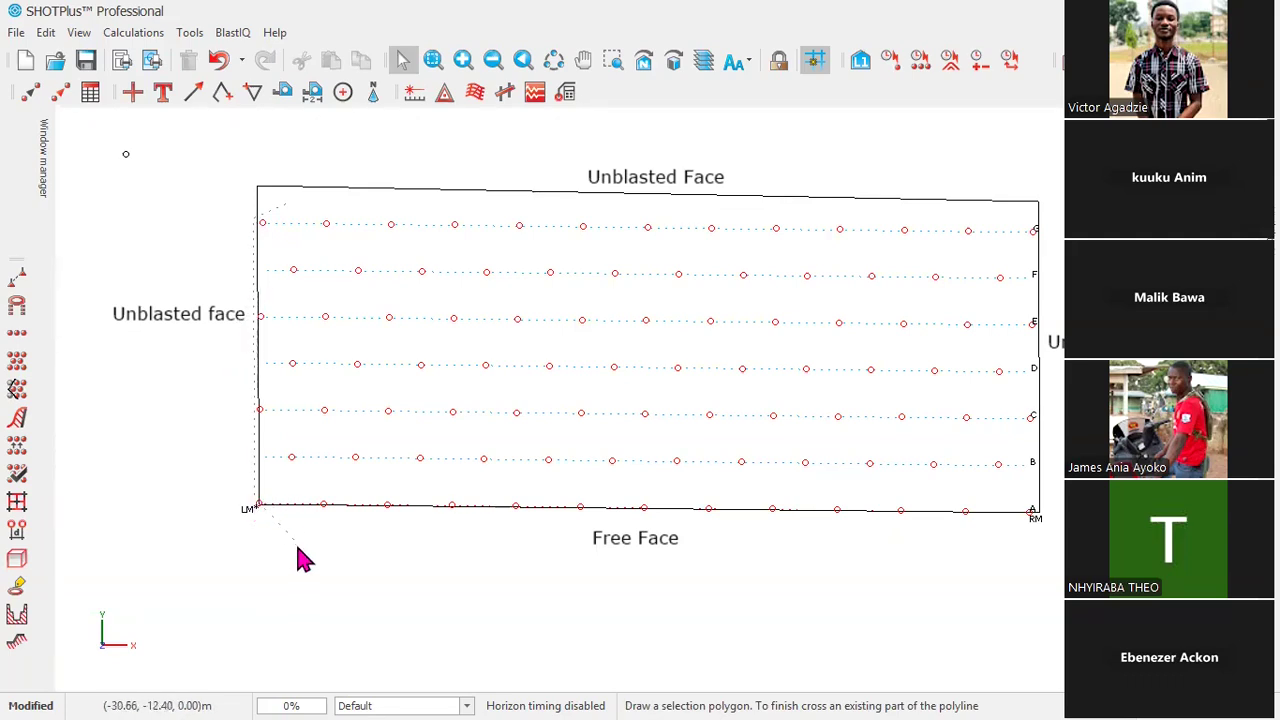
{"action": "left_click", "coordinate": [274, 530]}
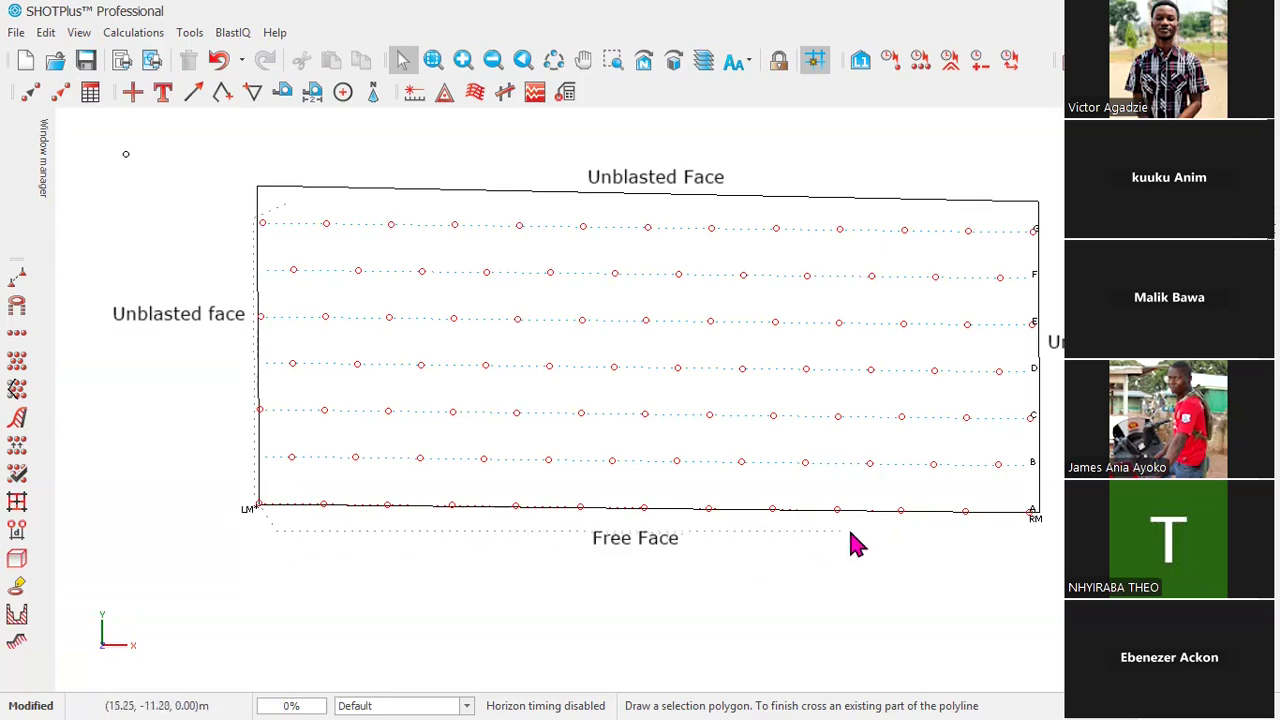
{"action": "left_click", "coordinate": [1062, 536]}
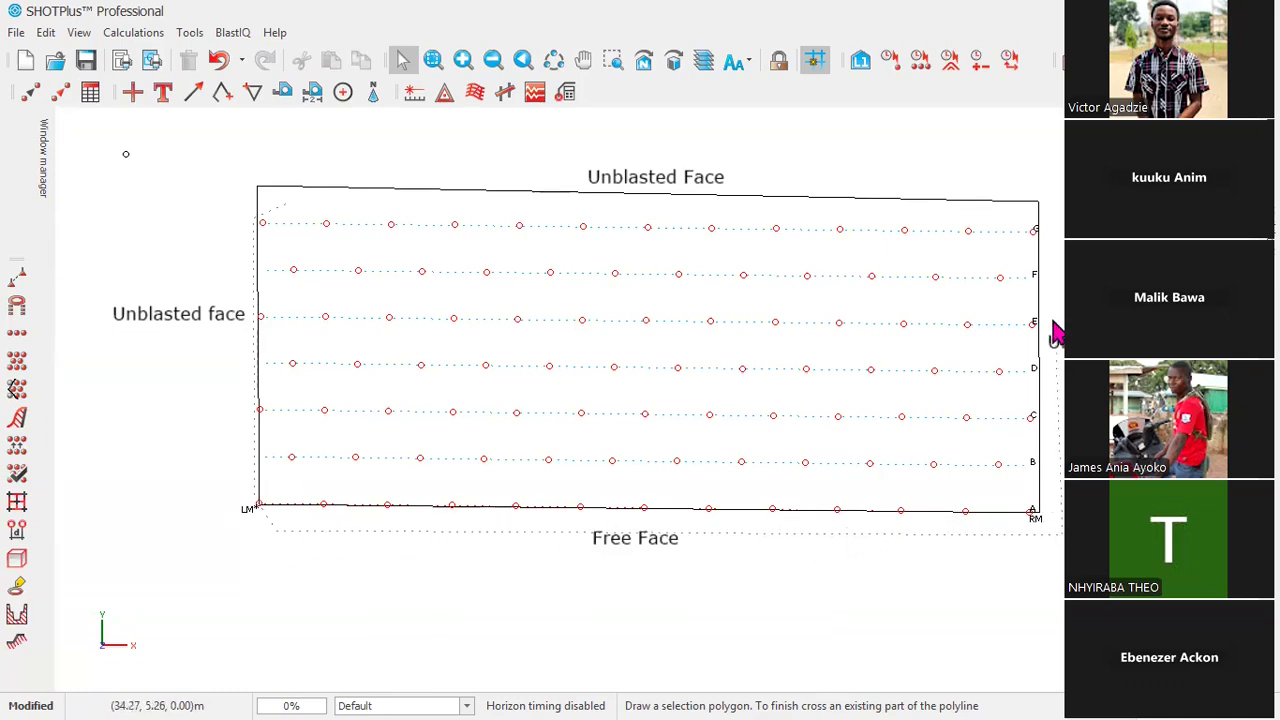
{"action": "left_click", "coordinate": [1045, 230]}
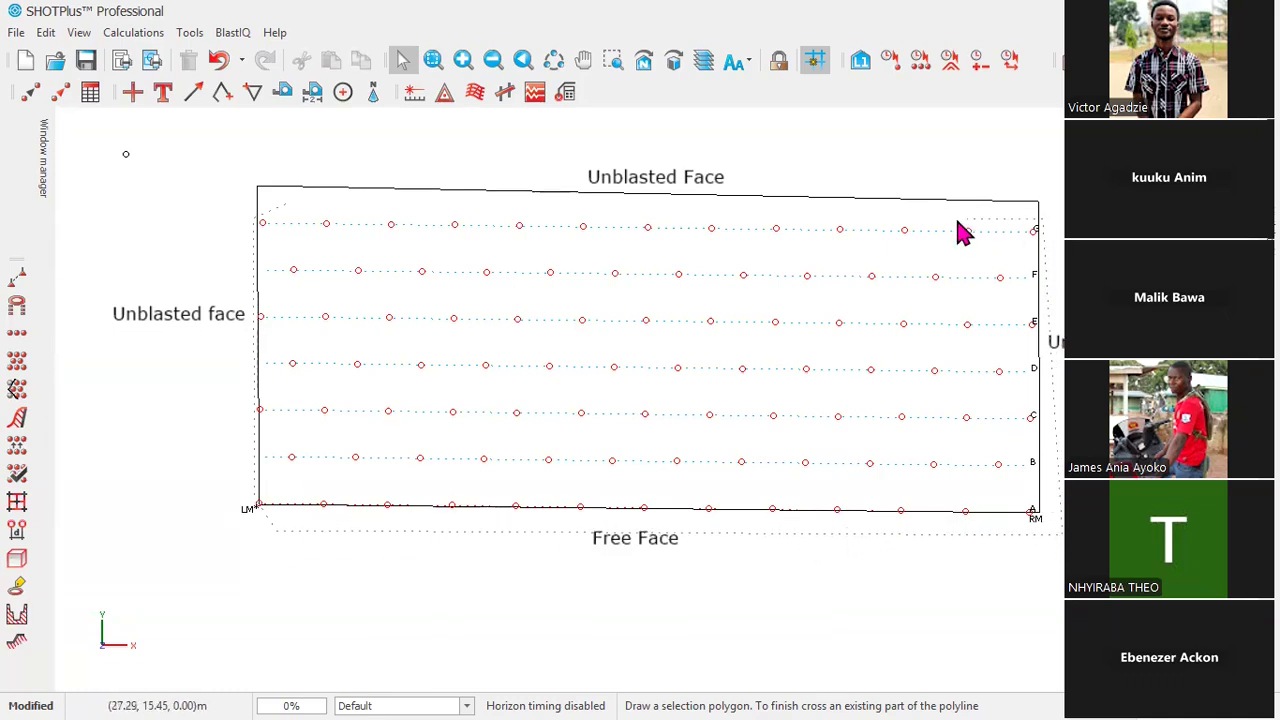
{"action": "left_click", "coordinate": [240, 220]}
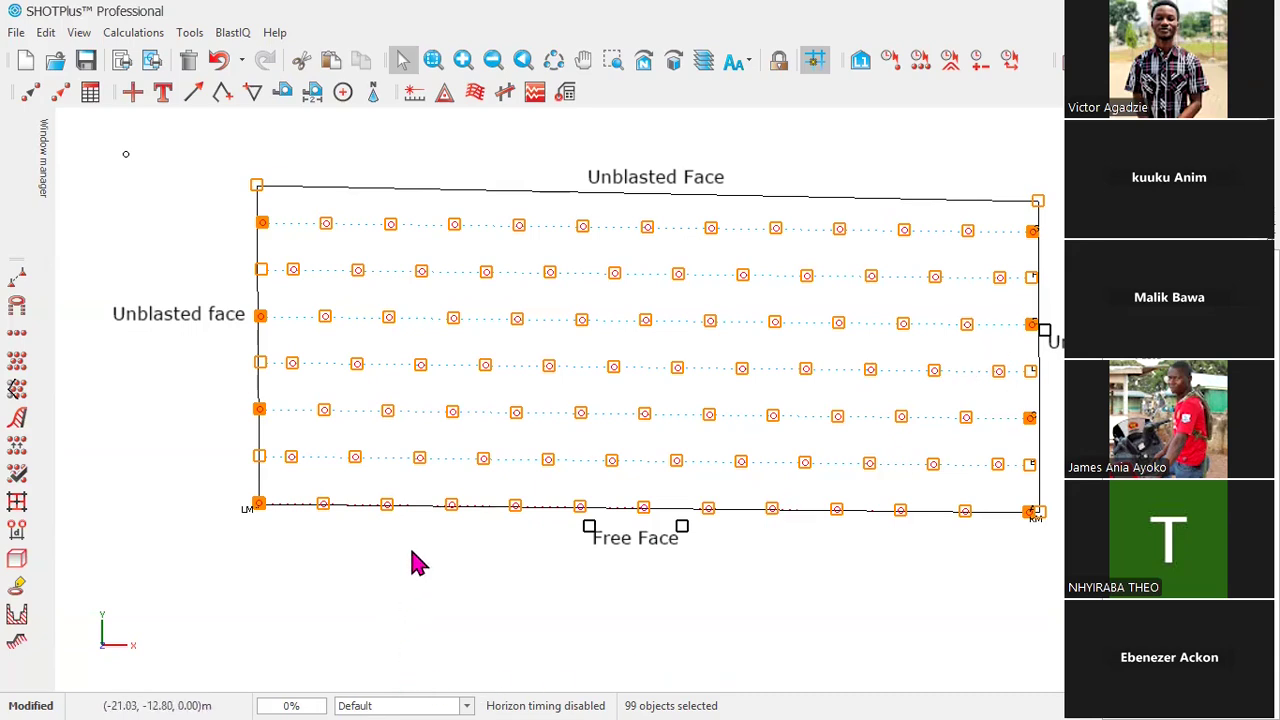
{"action": "left_click", "coordinate": [860, 598]}
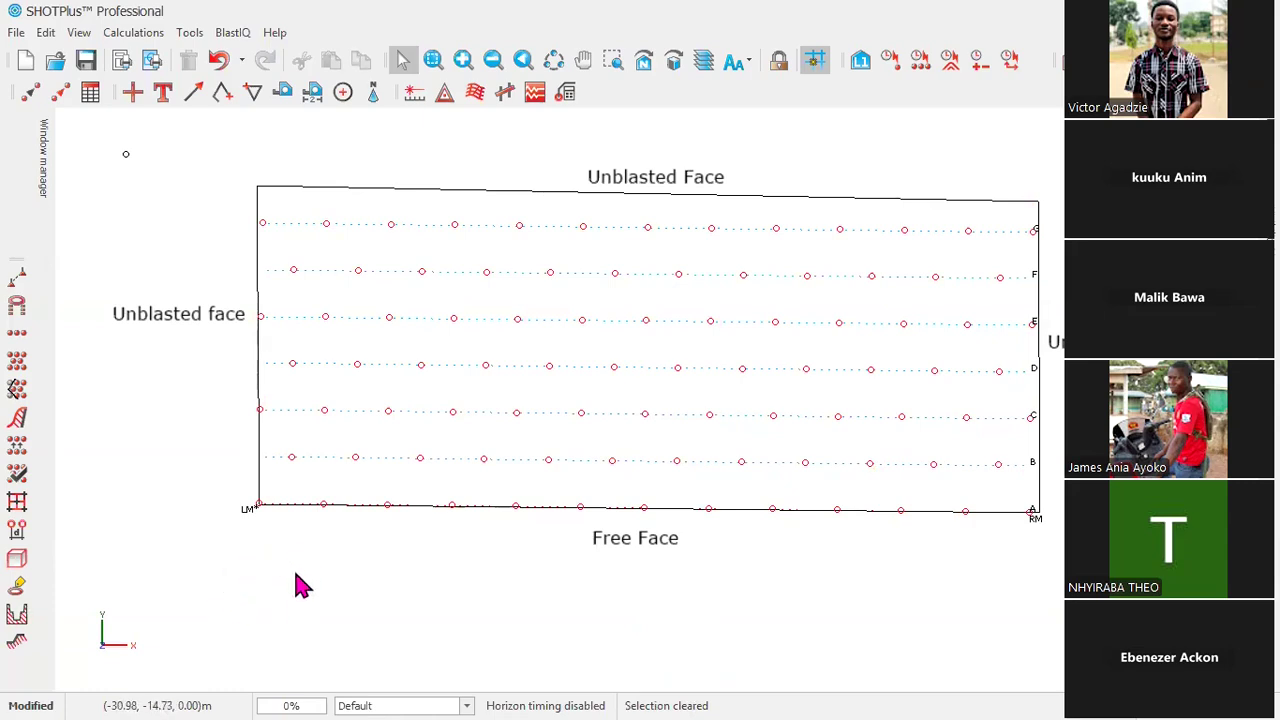
Draw an irregular selection polygon in the empty area below the free face, closing it across its first segment
{"action": "left_click", "coordinate": [374, 558]}
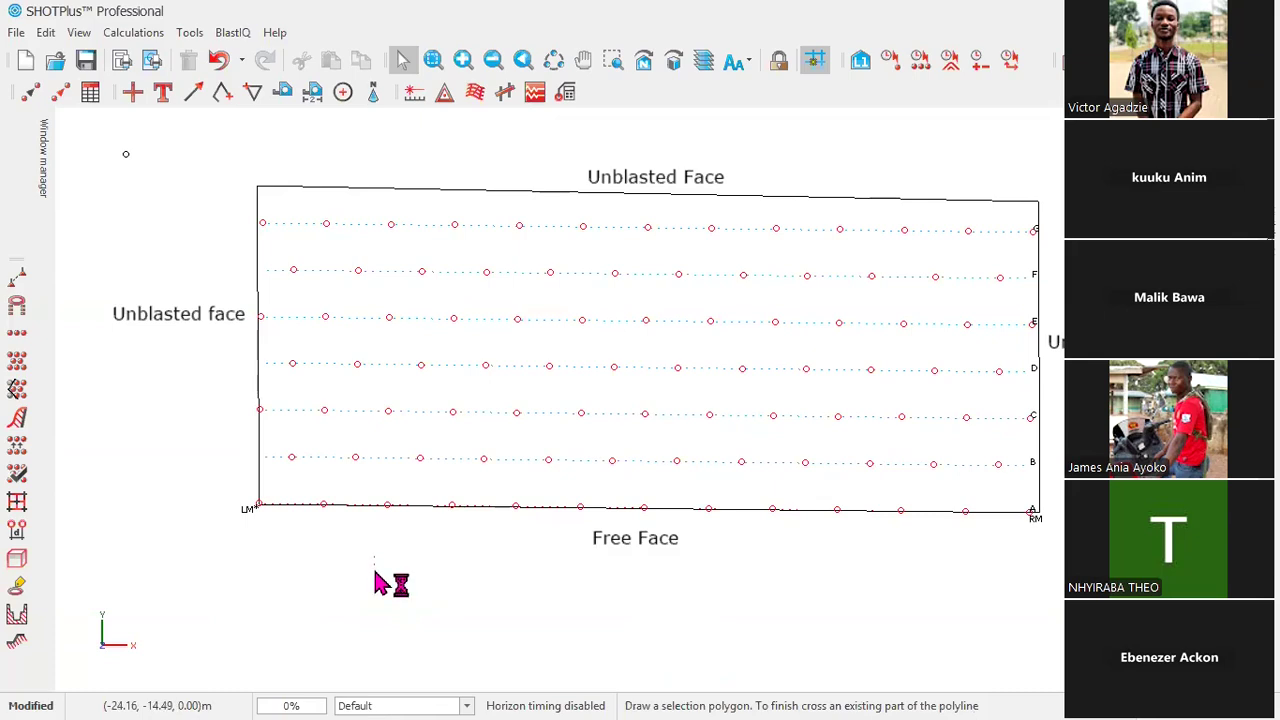
{"action": "left_click", "coordinate": [374, 662]}
{"action": "left_click", "coordinate": [572, 658]}
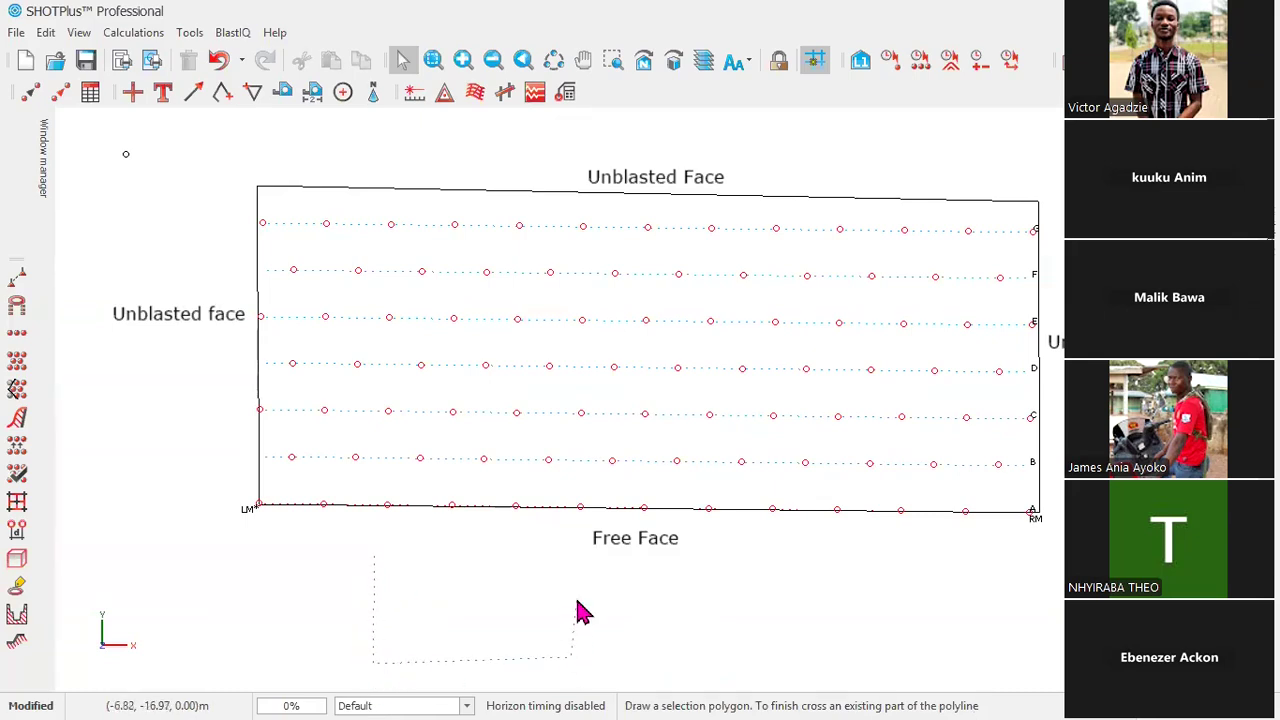
{"action": "left_click", "coordinate": [616, 609]}
{"action": "left_click", "coordinate": [625, 662]}
{"action": "left_click", "coordinate": [838, 618]}
{"action": "left_click", "coordinate": [865, 585]}
{"action": "left_click", "coordinate": [950, 676]}
{"action": "left_click", "coordinate": [996, 624]}
{"action": "left_click", "coordinate": [986, 542]}
{"action": "left_click", "coordinate": [866, 538]}
{"action": "left_click", "coordinate": [792, 573]}
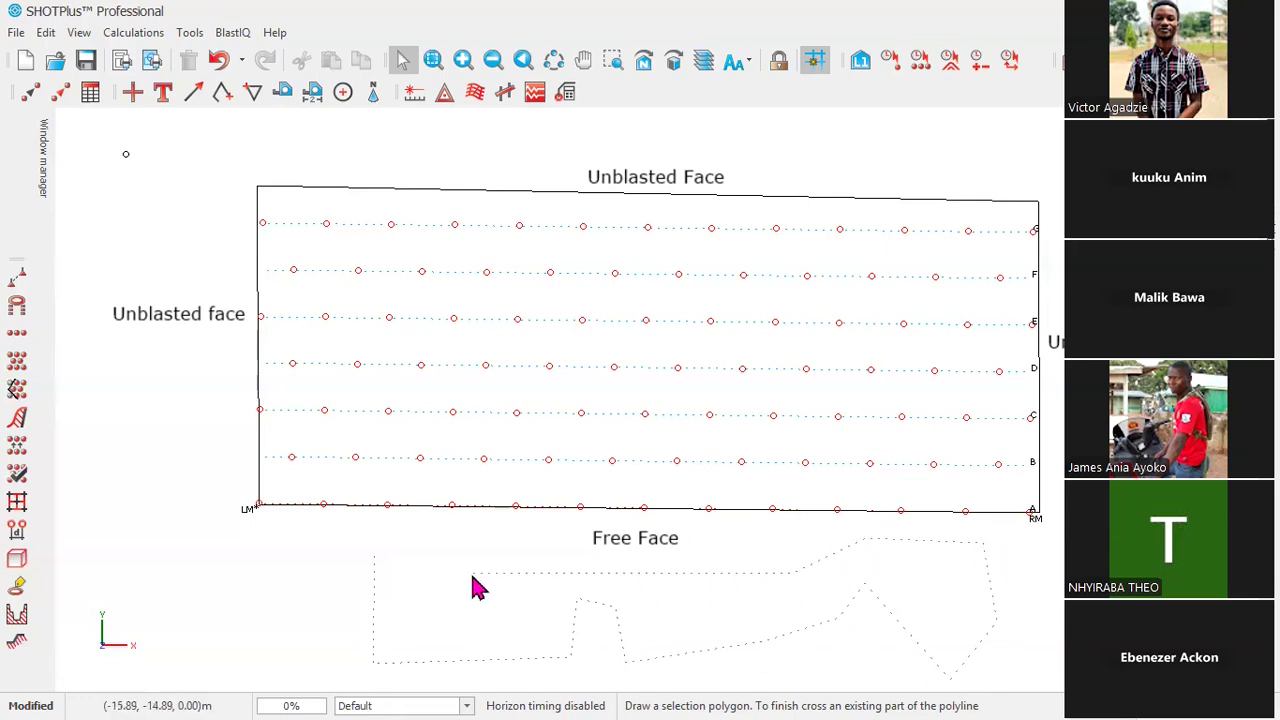
{"action": "left_click", "coordinate": [338, 574]}
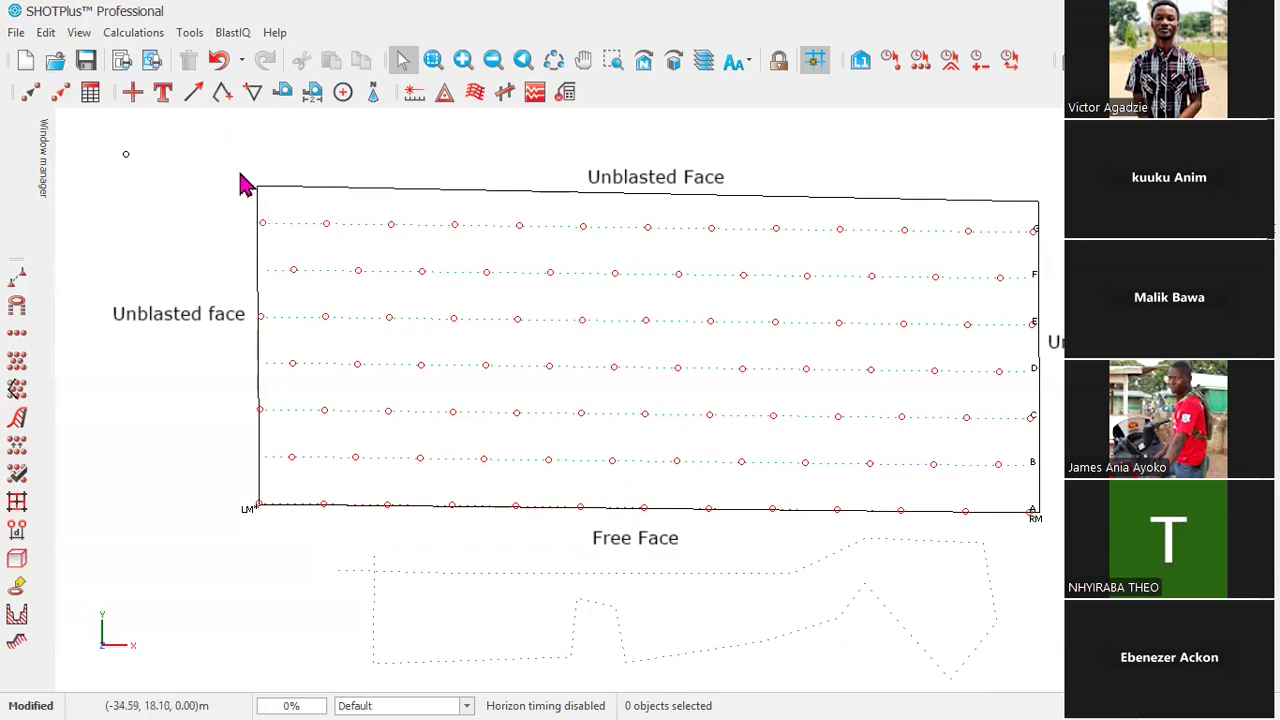
{"action": "right_click", "coordinate": [452, 590]}
{"action": "left_click", "coordinate": [526, 128]}
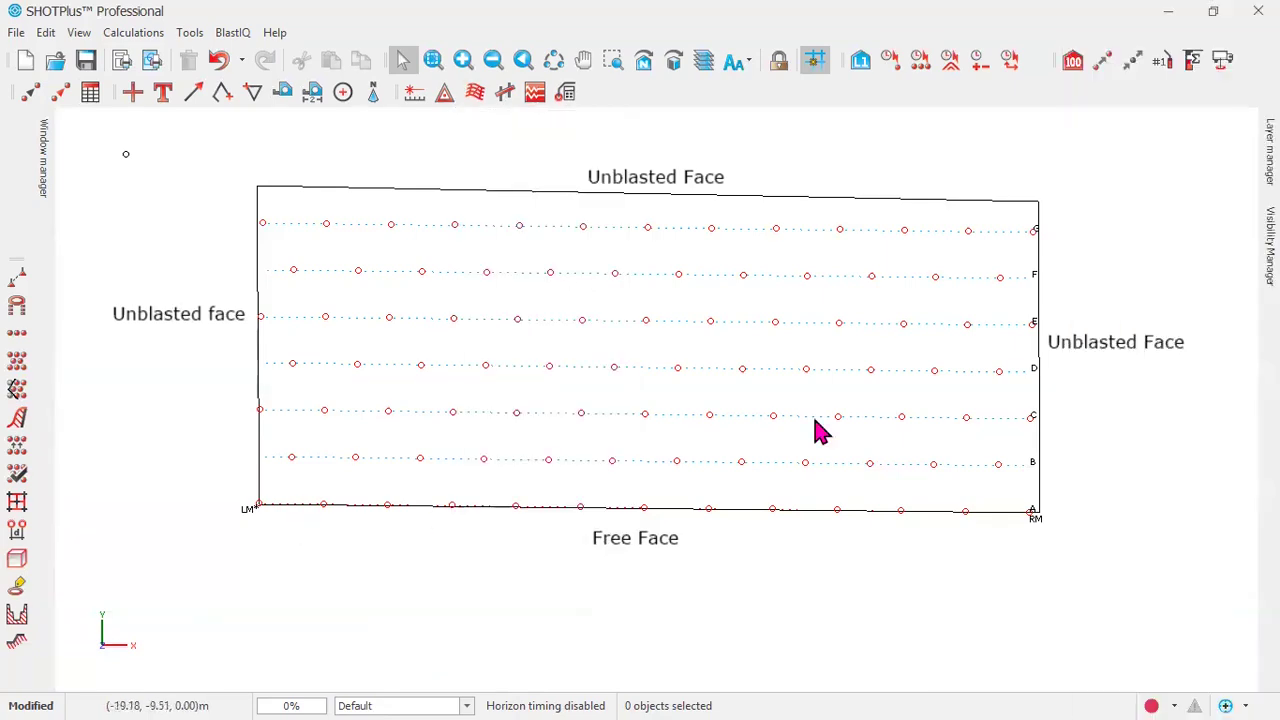